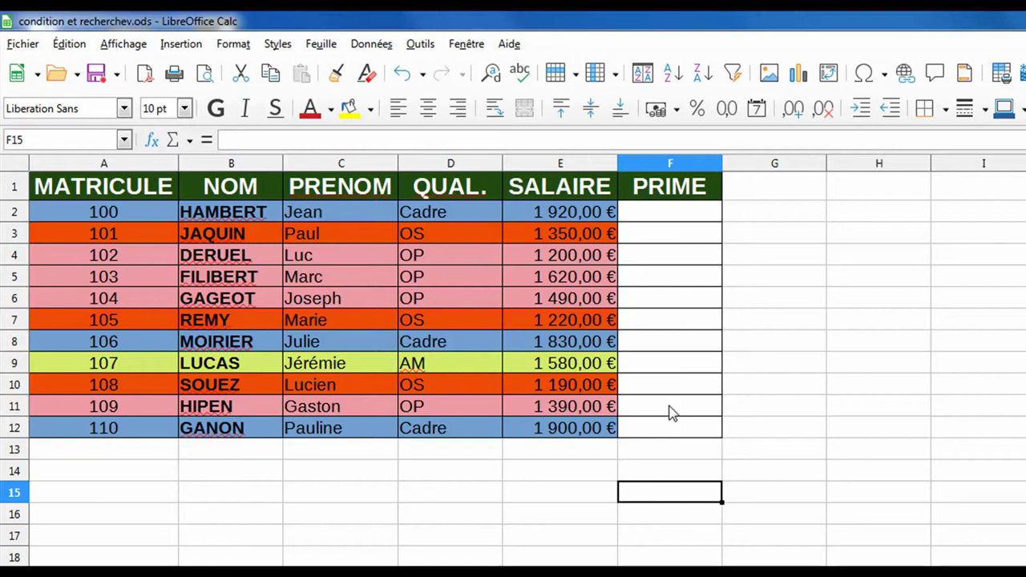
- Start a SI function from the Logique category in cell F2 under PRIME
left_click(662, 215)
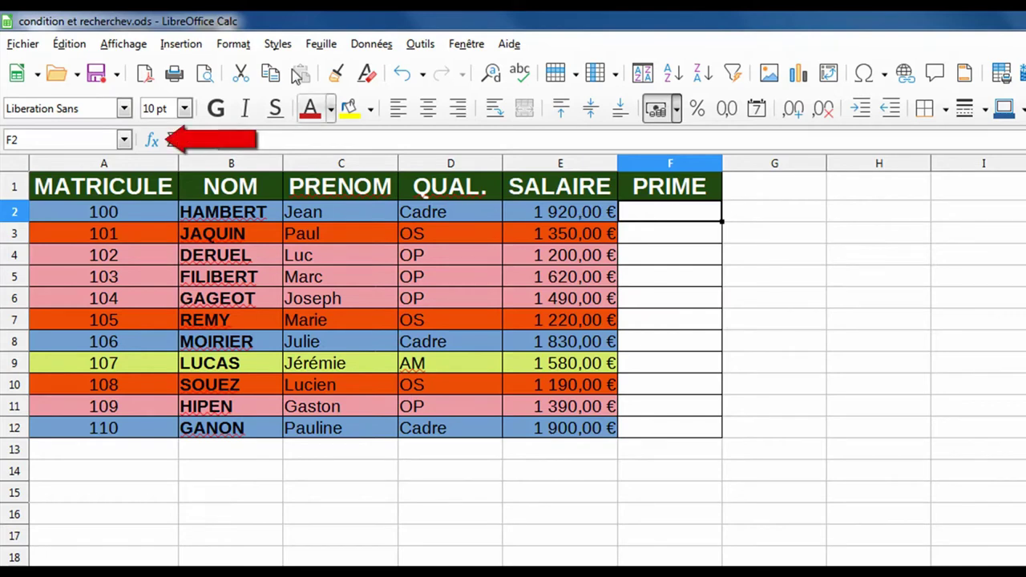
left_click(151, 140)
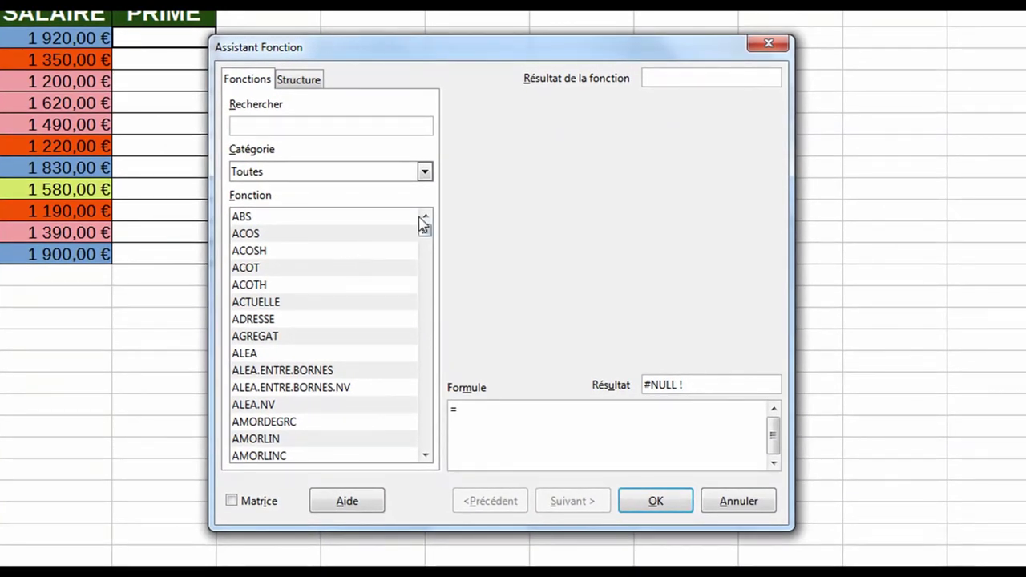
left_click(425, 172)
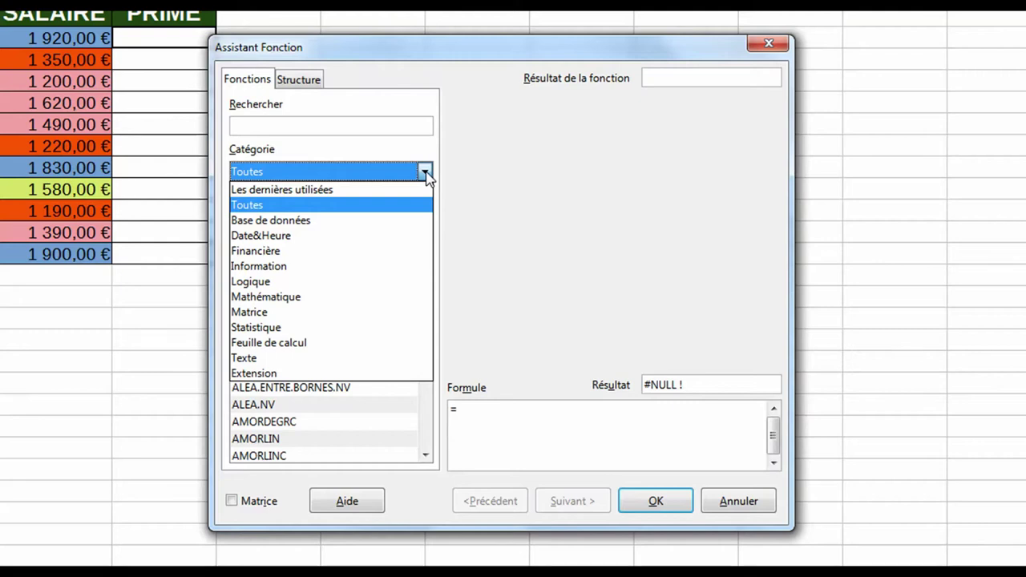
left_click(280, 282)
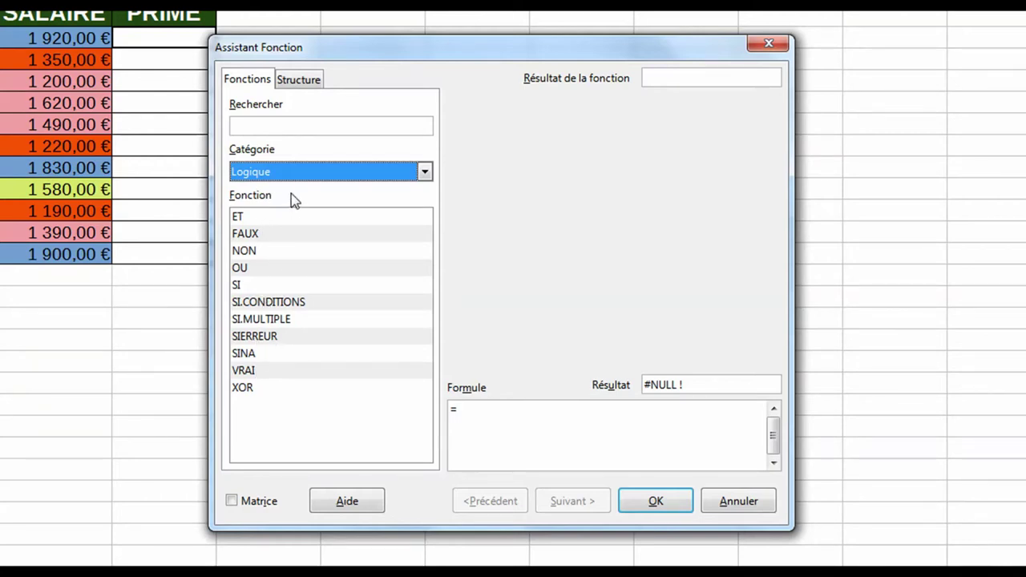
left_click(245, 287)
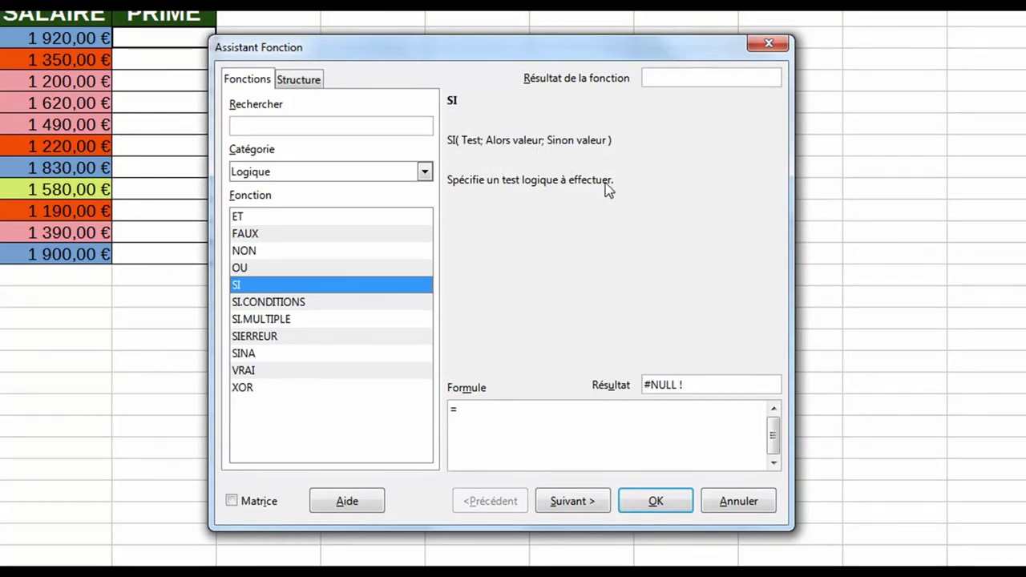
left_click(588, 501)
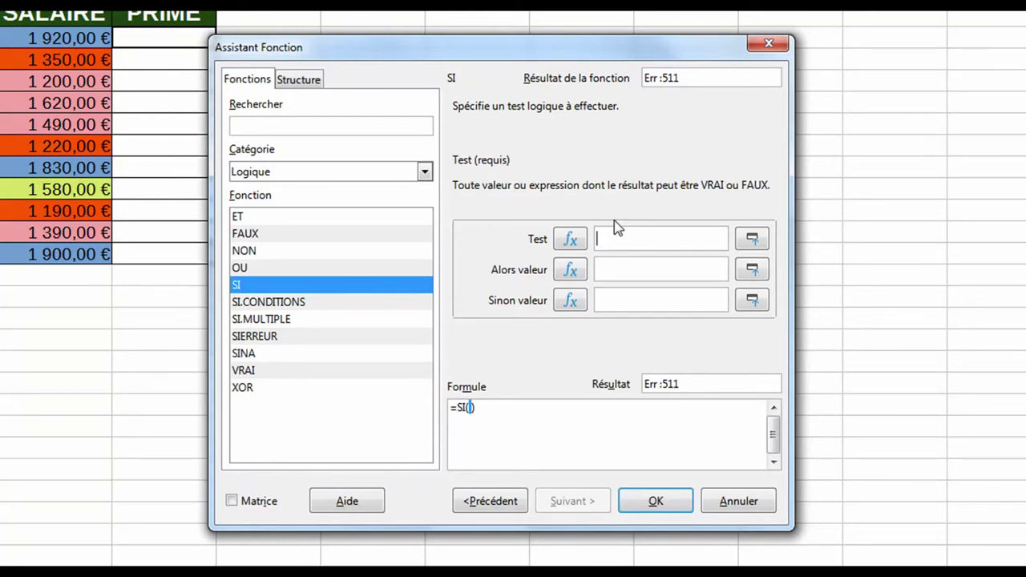
- Set the SI function's test to D2="Cadre"
type("D")
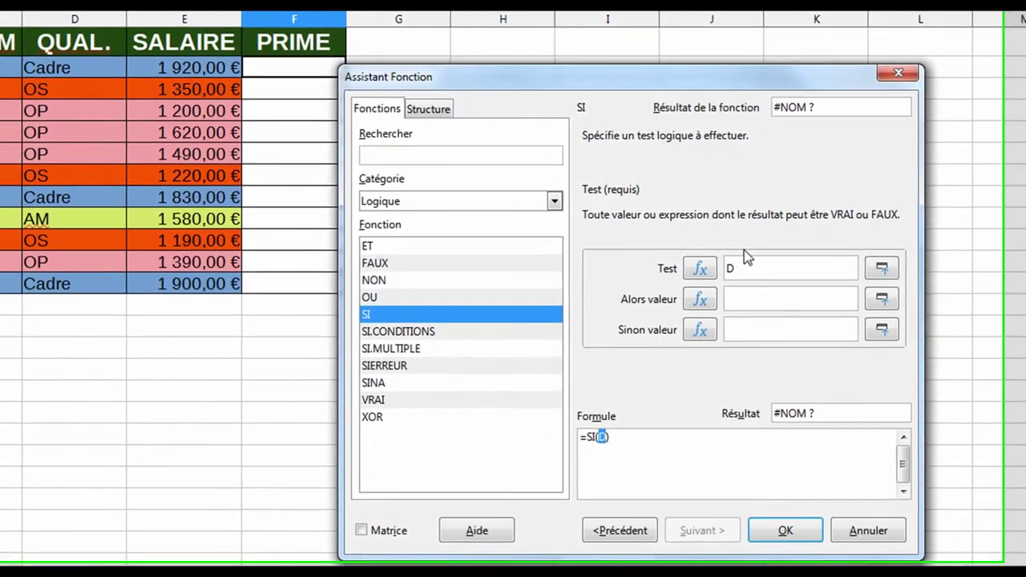
type("2")
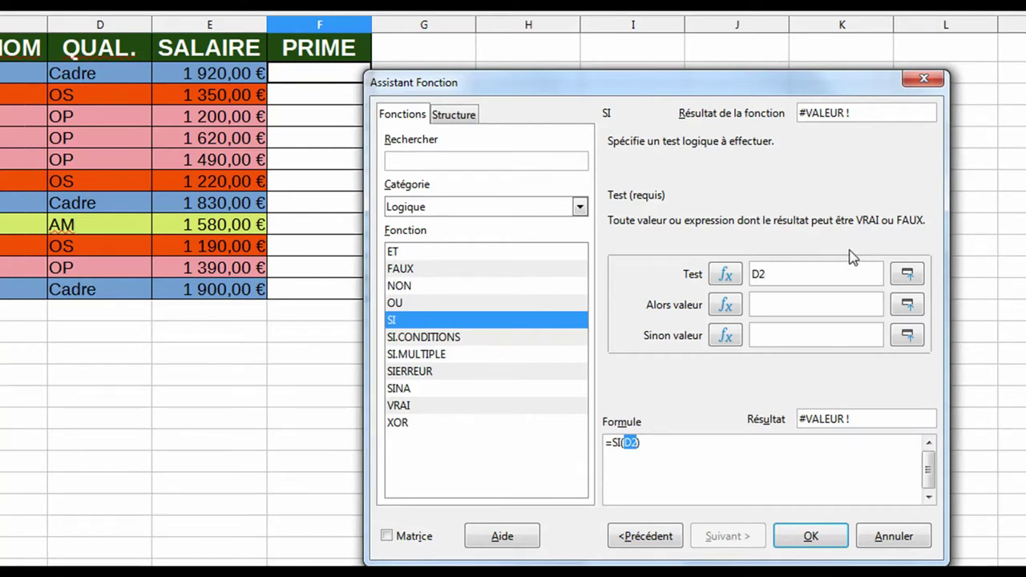
type("=")
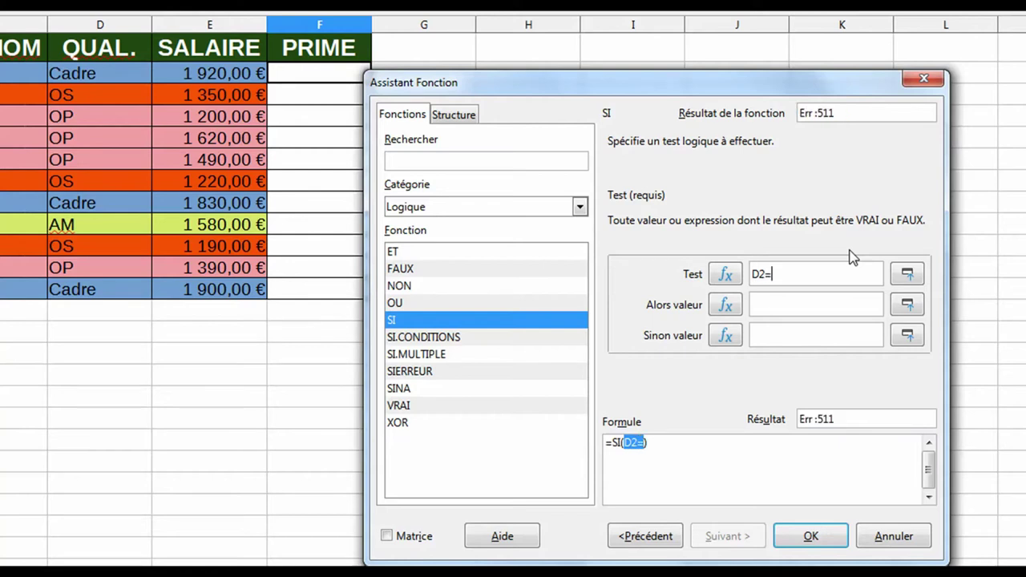
type("\"")
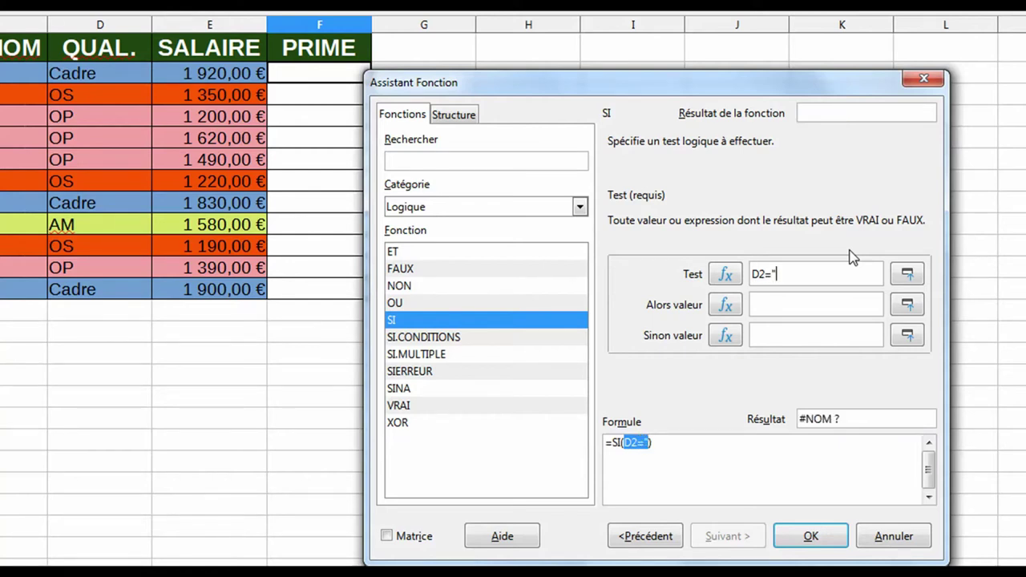
type("Cadre\"")
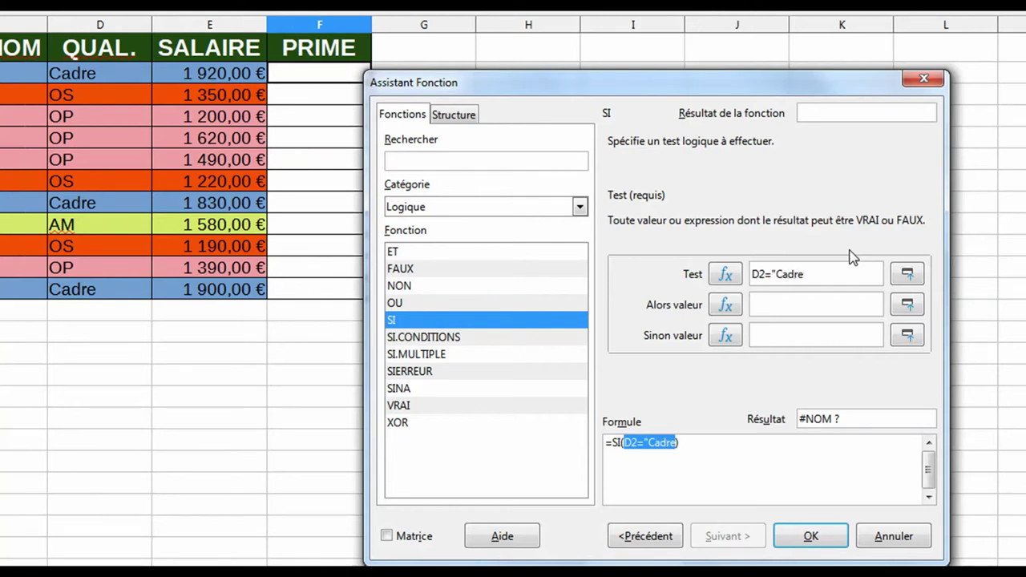
- Complete the SI formula with 700 if true and 500 otherwise, and fill it down the PRIME column to F12
left_click(763, 303)
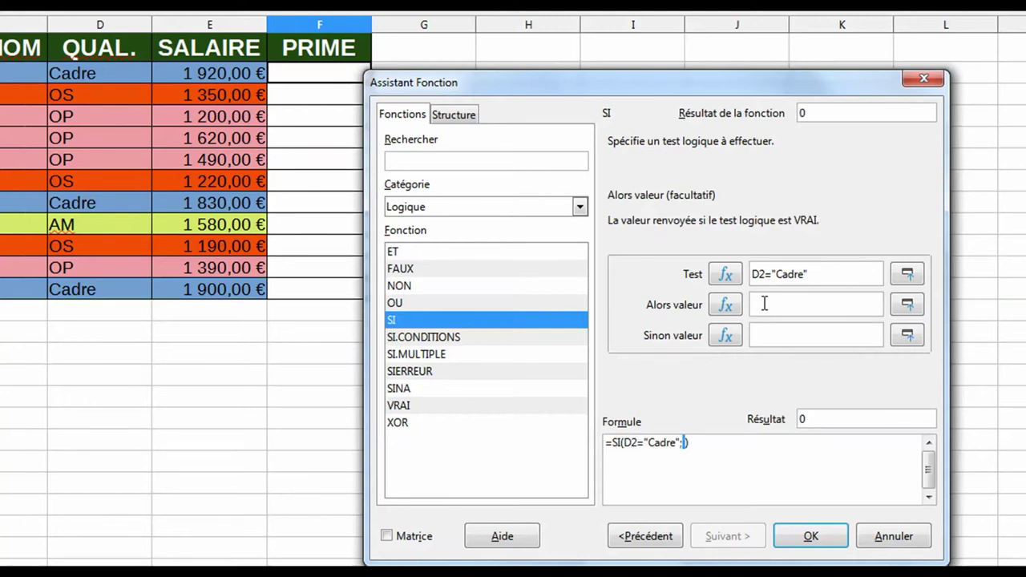
type("700")
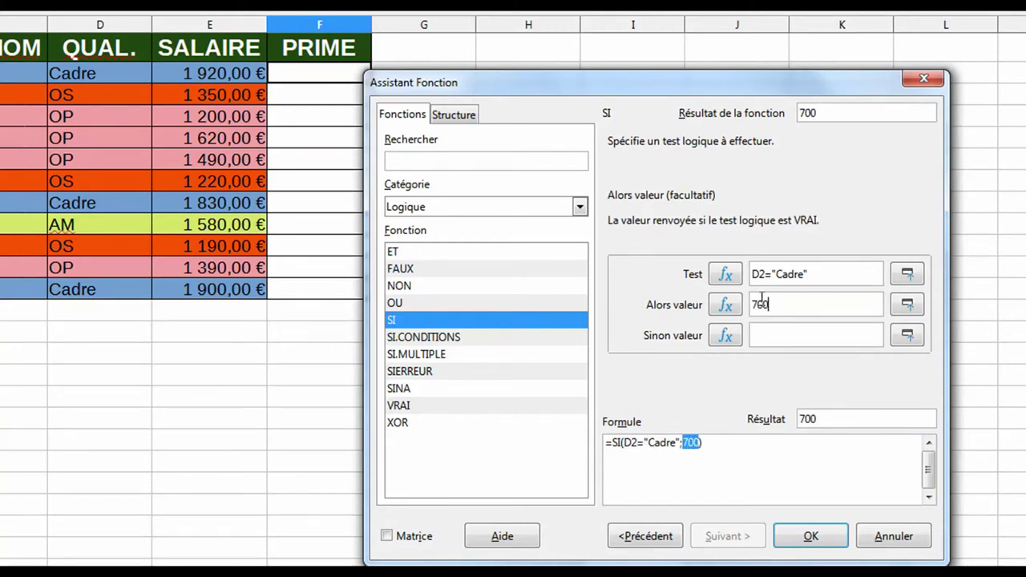
left_click(777, 336)
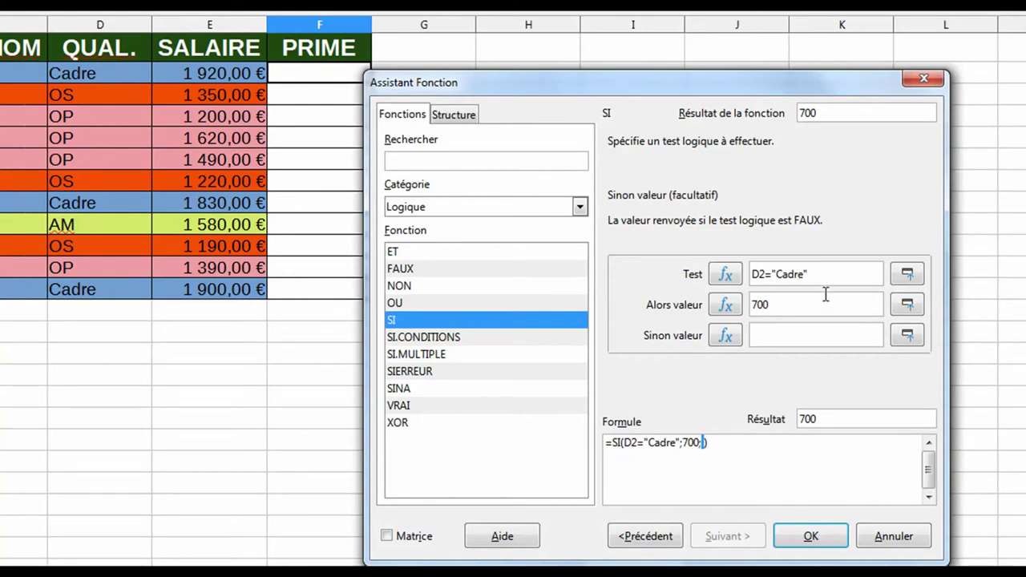
type("500")
left_click(810, 540)
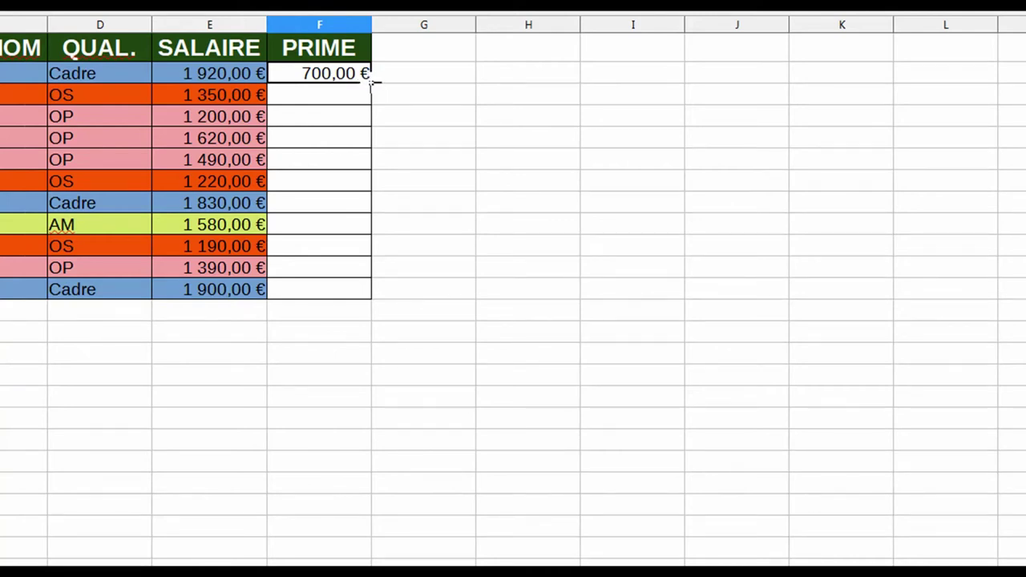
left_click_drag(371, 83, 357, 295)
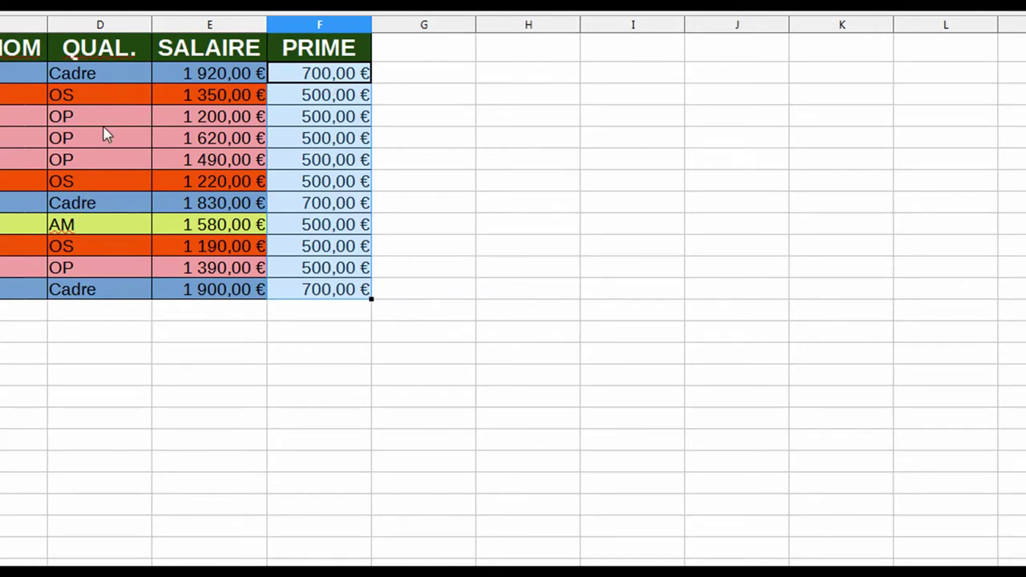
- Start a SI.CONDITIONS function from the Logique category in cell G2, beside the PRIME column
left_click(419, 74)
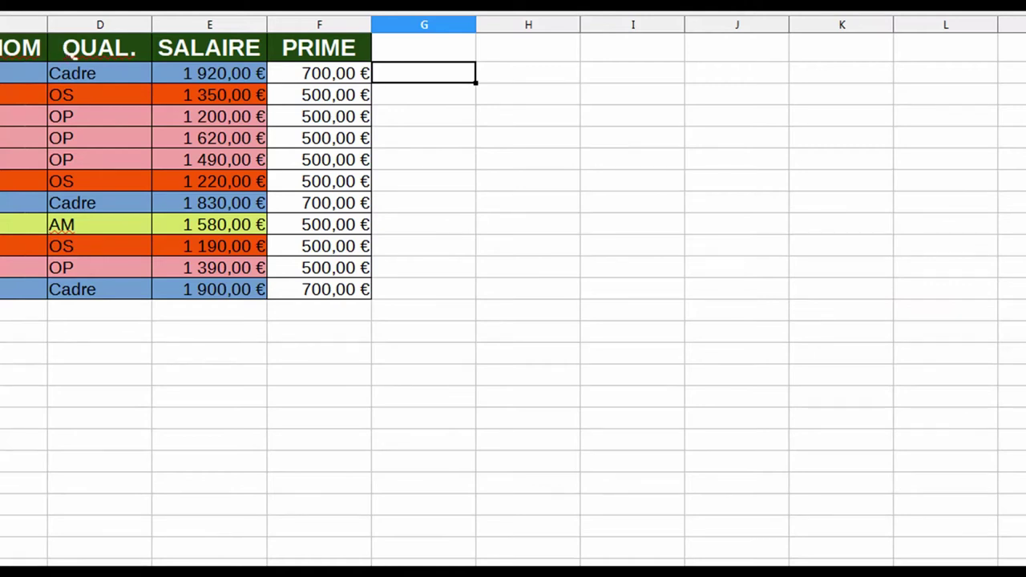
key("ctrl+F2")
left_click(580, 206)
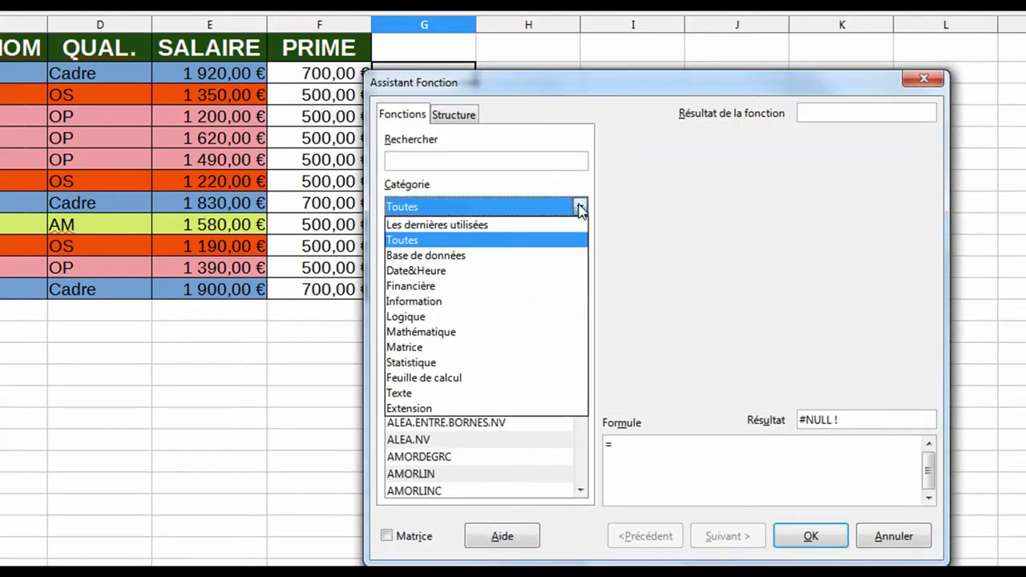
left_click(433, 318)
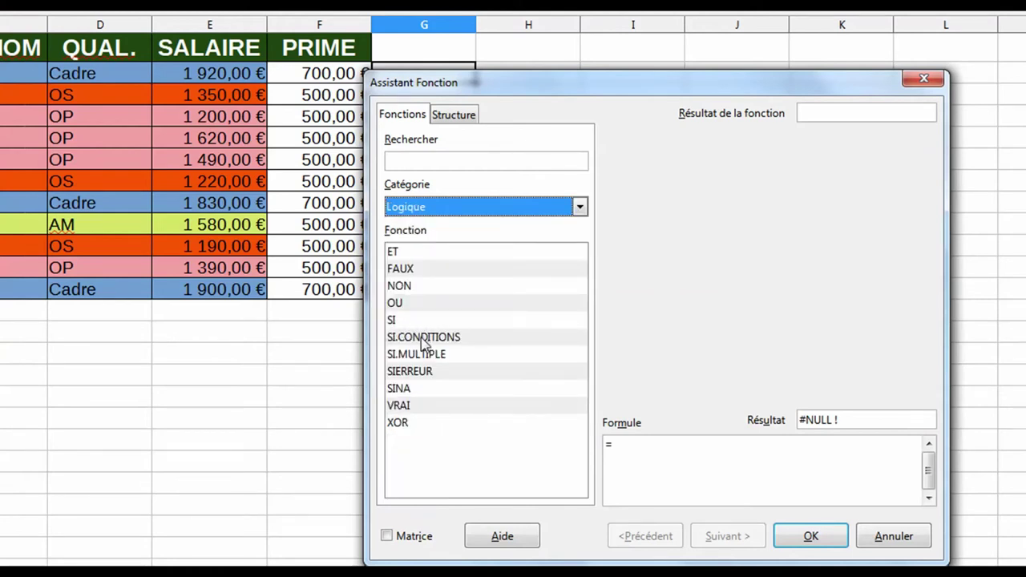
left_click(422, 339)
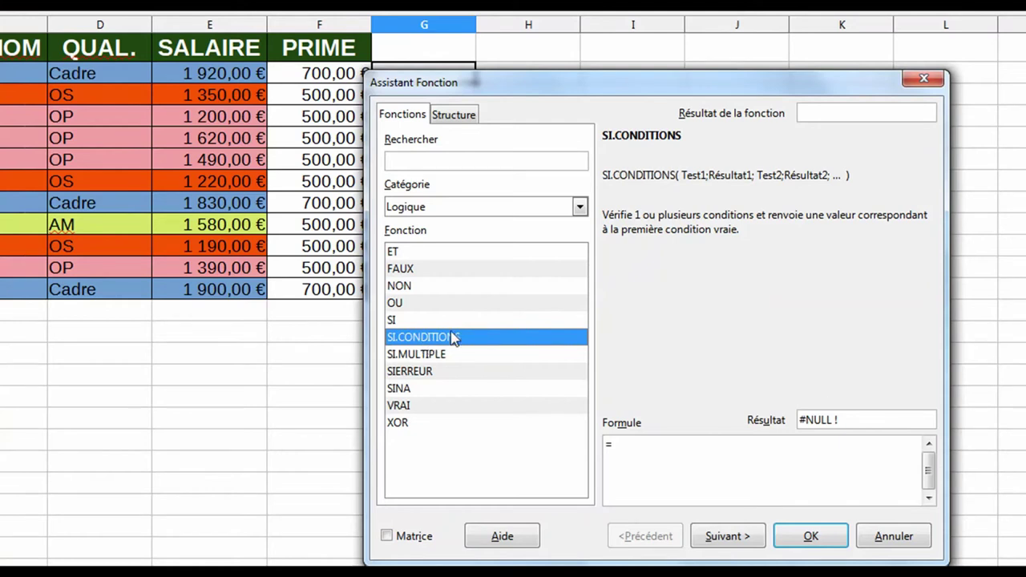
left_click(727, 536)
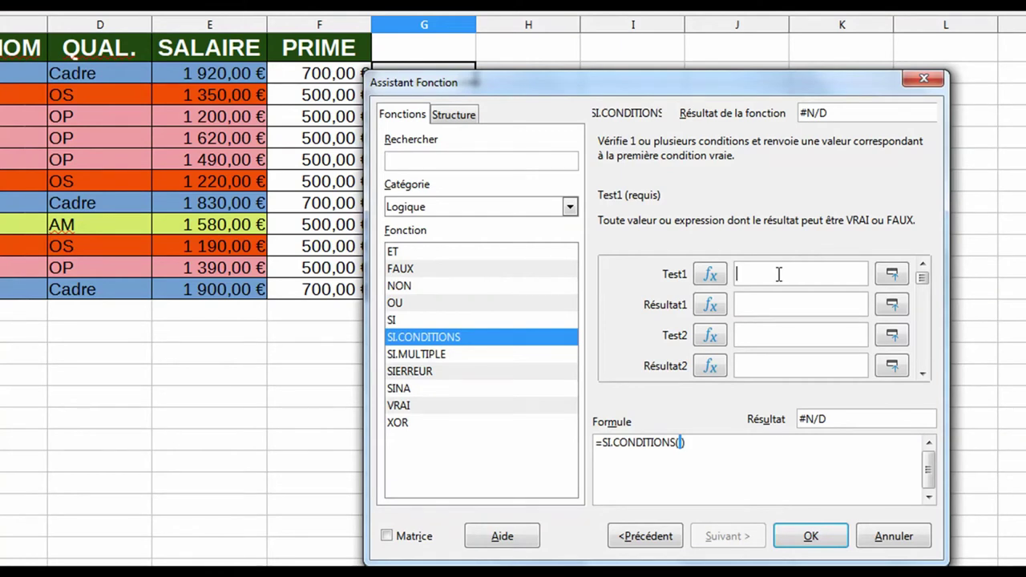
- Define the first condition of SI.CONDITIONS as D2="Cadre" with result 700
type("D")
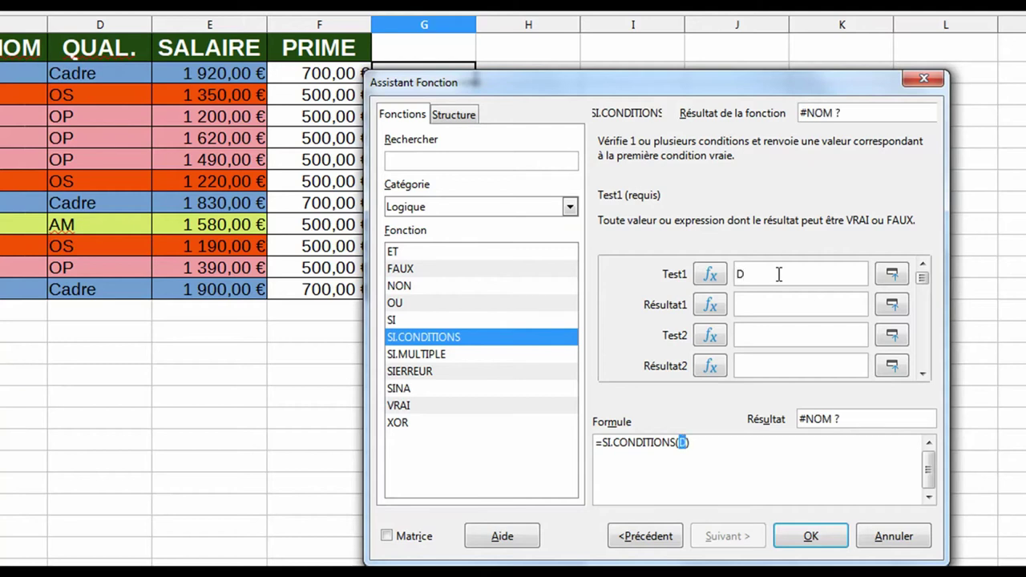
type("2")
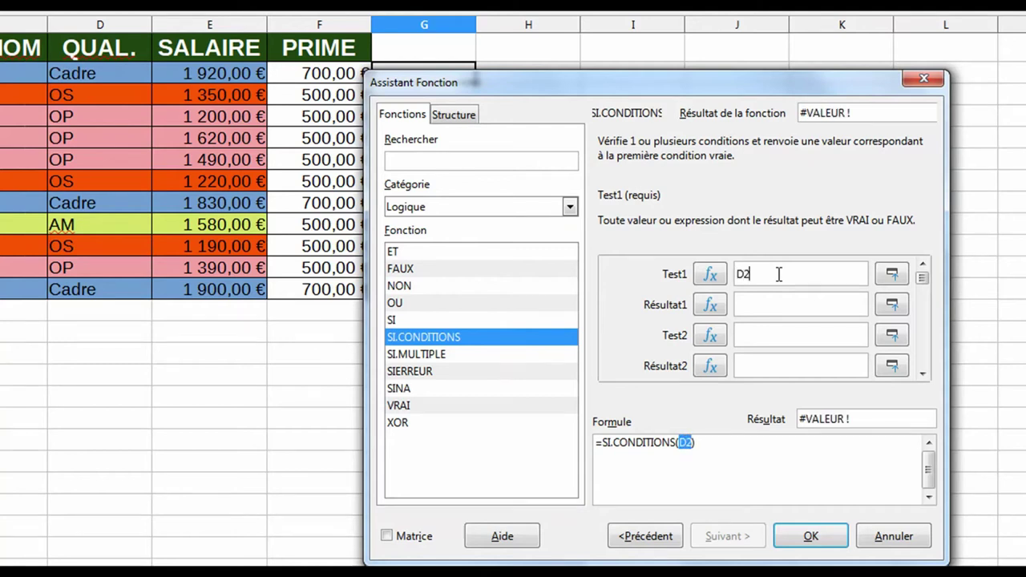
type("=\"Ca")
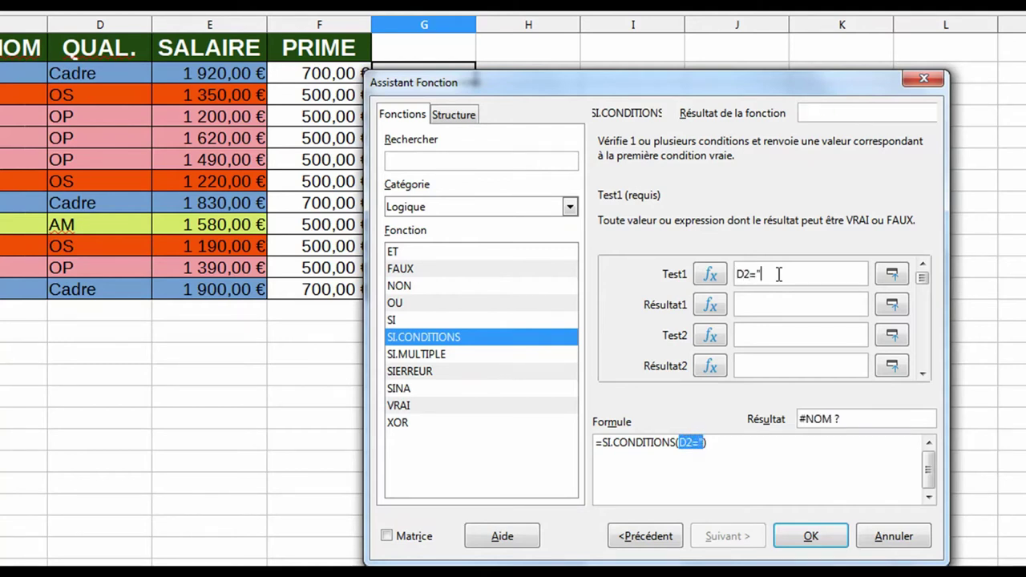
type("dre\"")
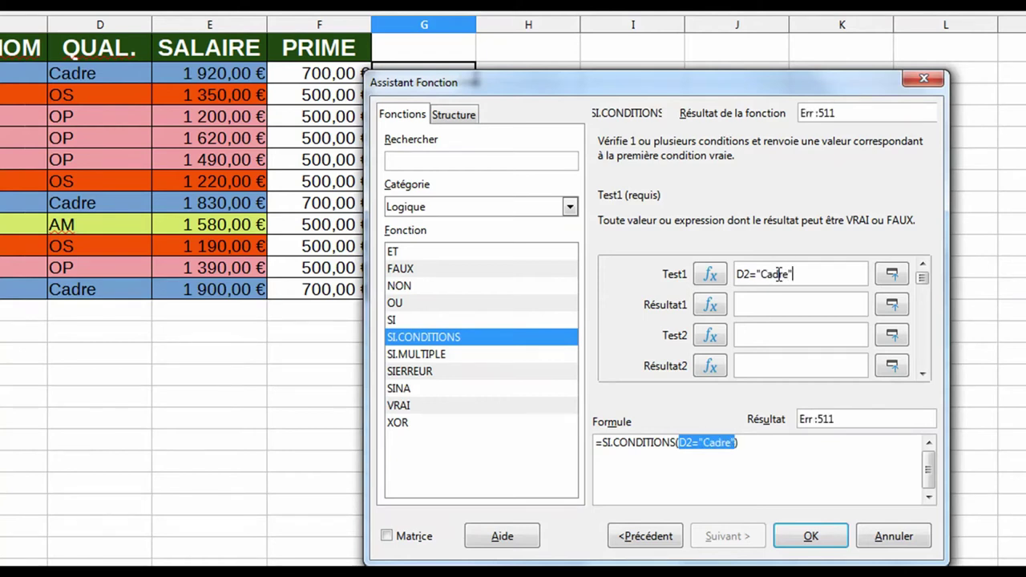
left_click(765, 306)
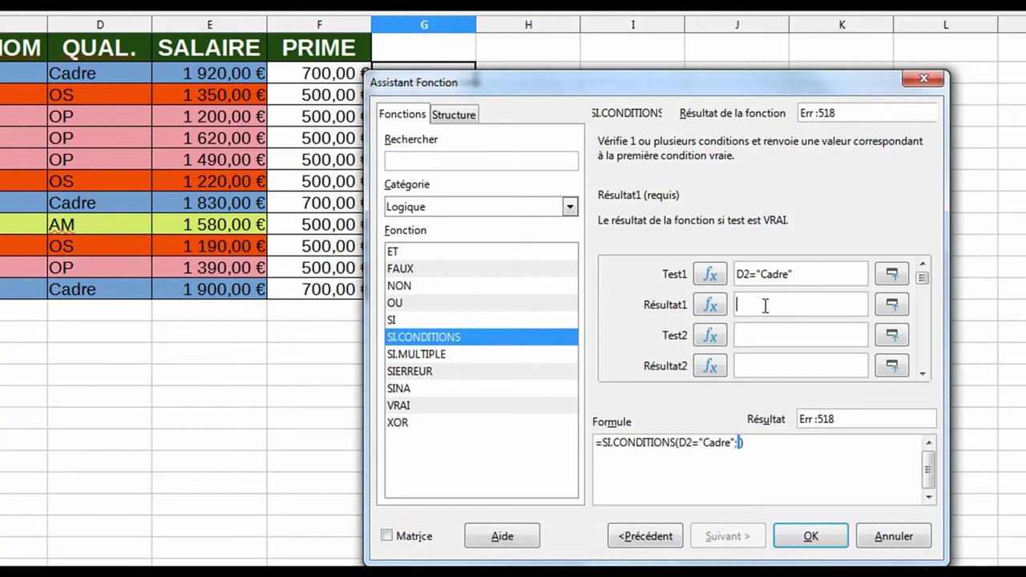
type("700")
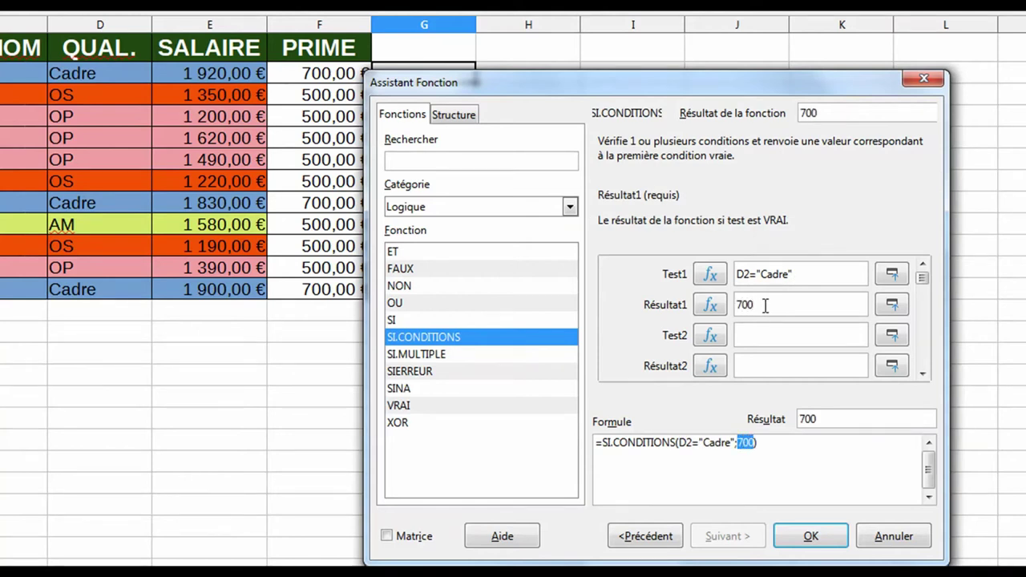
- Define the second condition of SI.CONDITIONS as D2="OS" with result 500
left_click(766, 335)
type("D2")
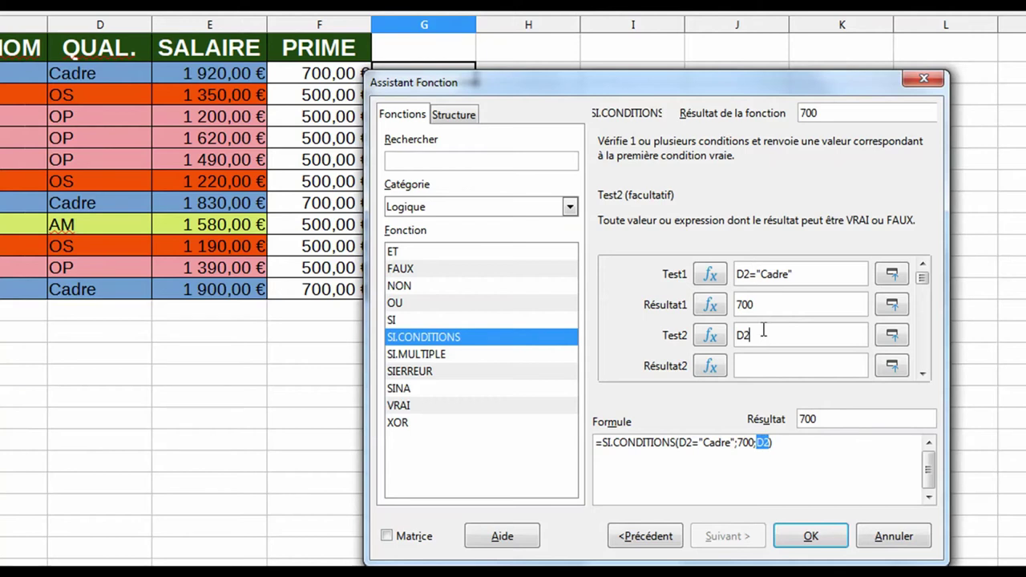
type("=")
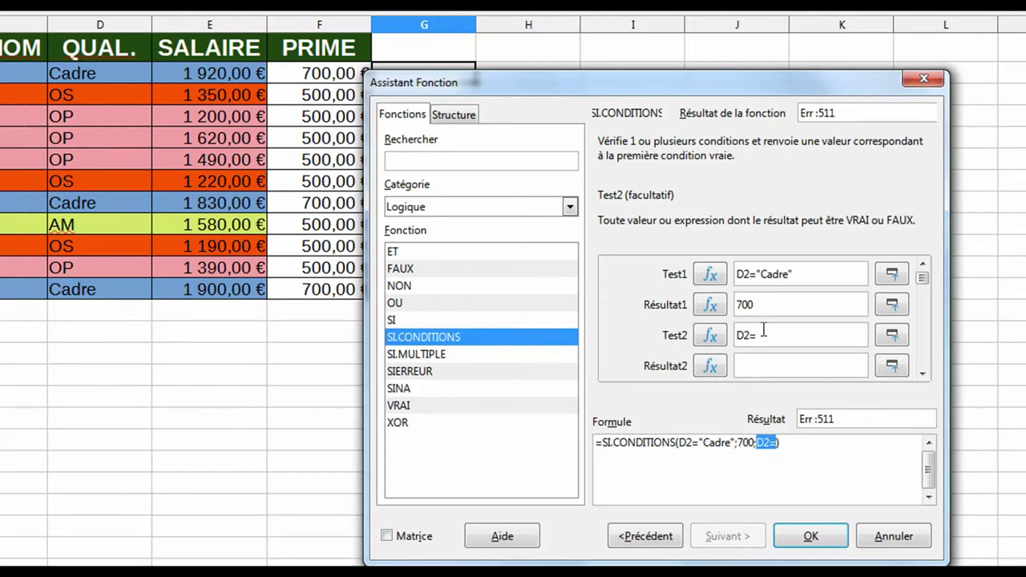
type("\"O")
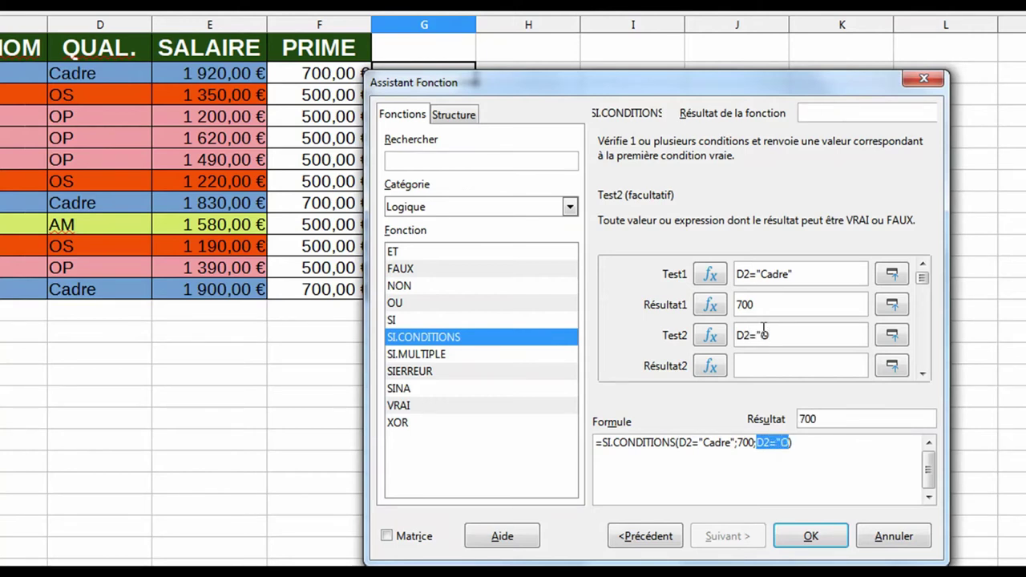
type("S\"")
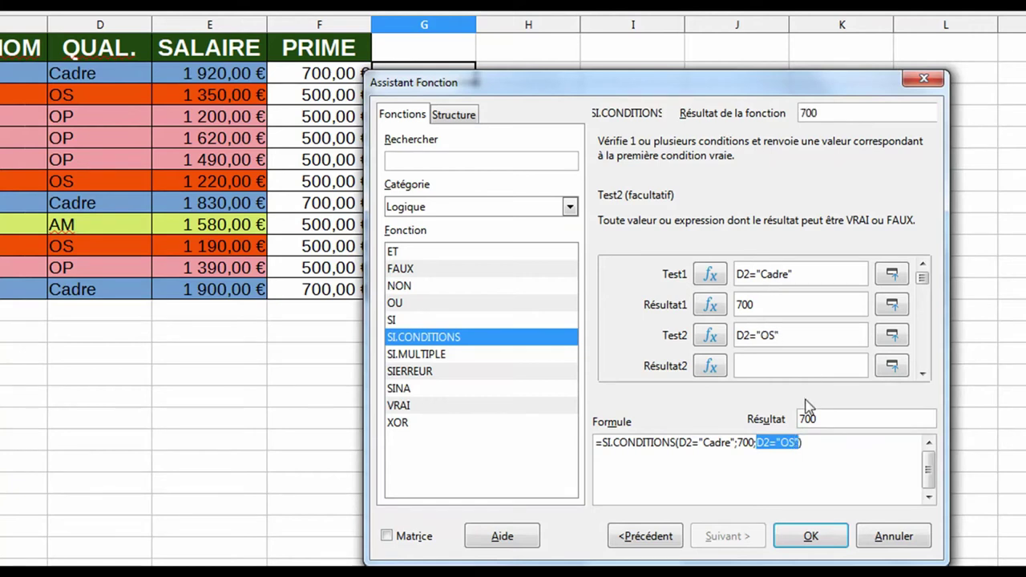
left_click(774, 367)
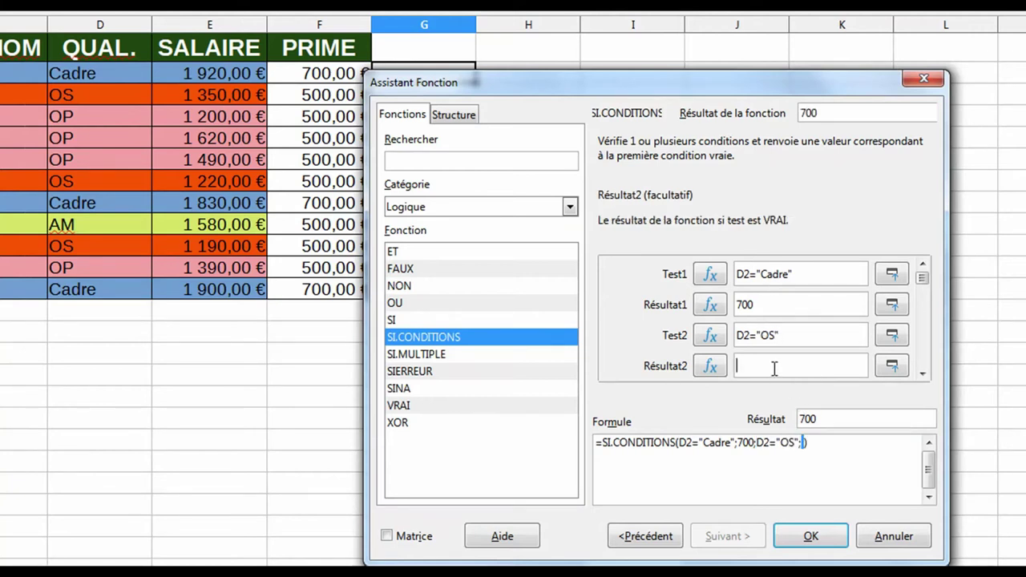
type("500")
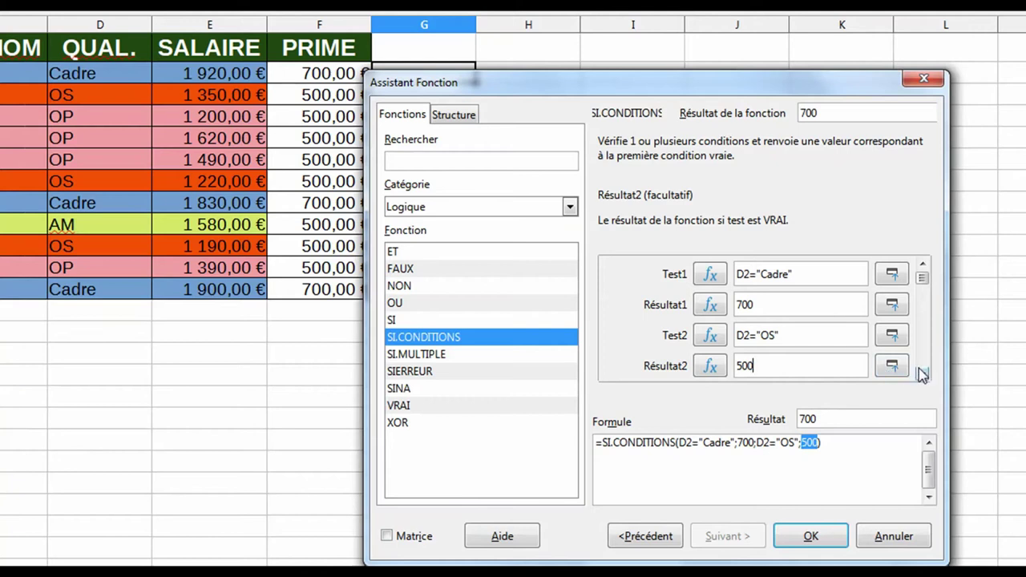
- Define the third condition of SI.CONDITIONS as D2="OP" with result 300
left_click(923, 374)
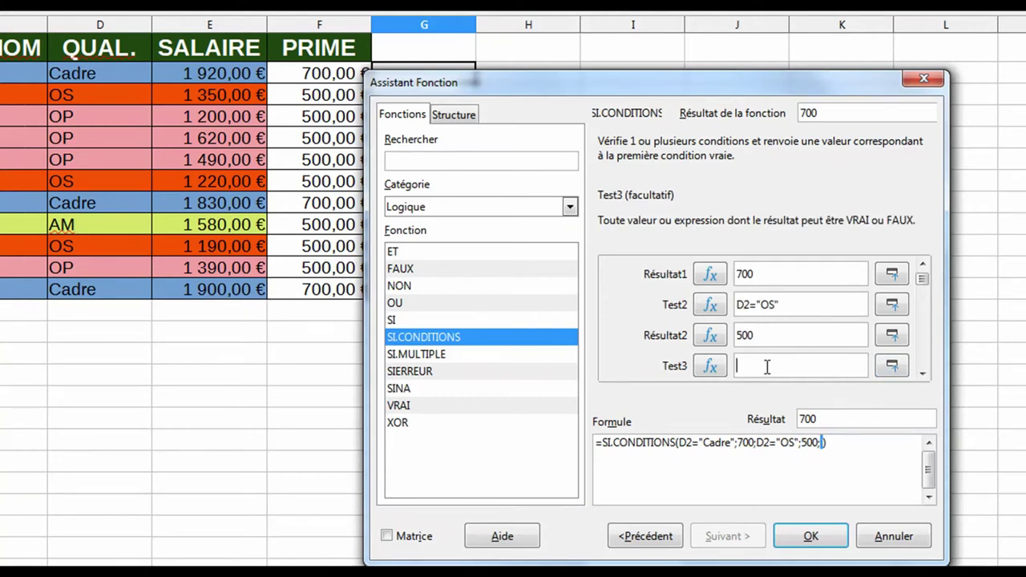
type("D2=\"")
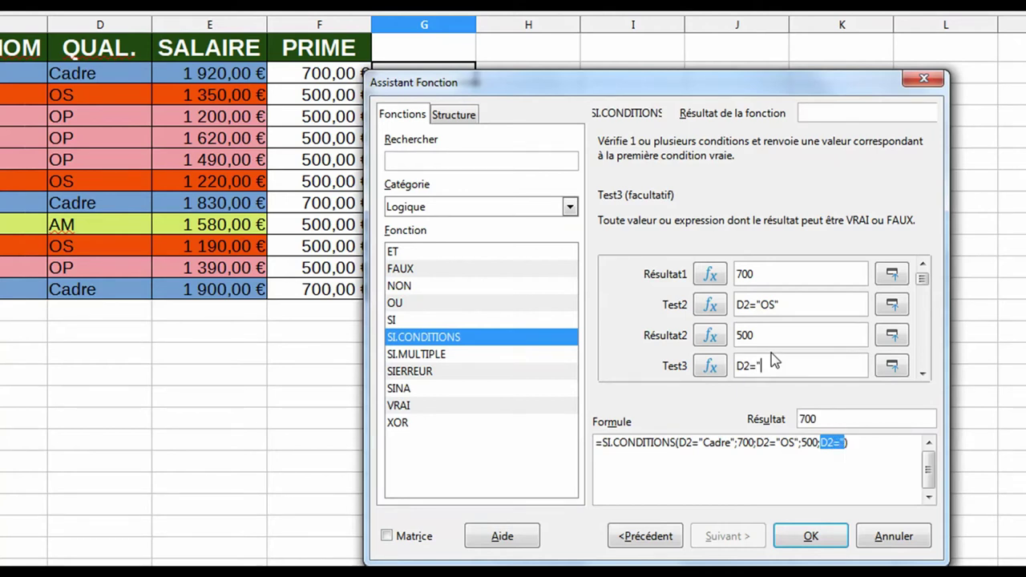
type("OP\"")
left_click(922, 374)
type("23")
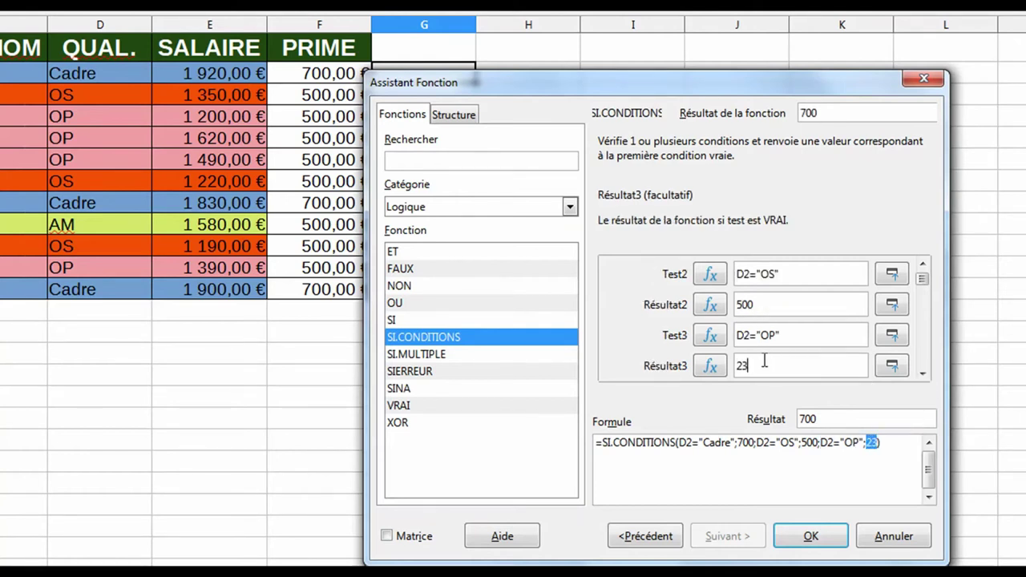
key("BackSpace")
key("BackSpace")
type("300")
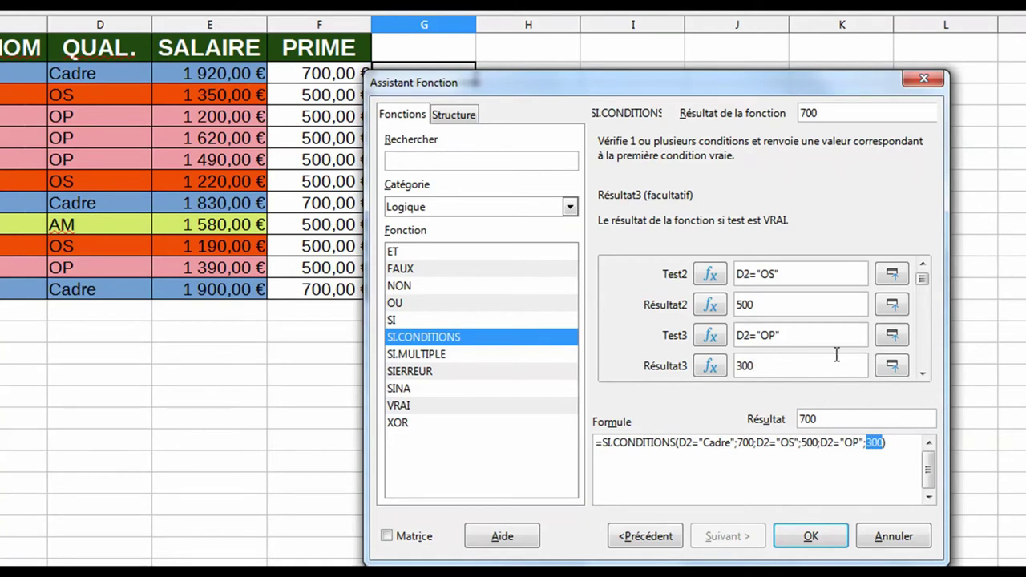
- Define the fourth condition of SI.CONDITIONS as D2="AM" with result 200
left_click(923, 373)
left_click(755, 335)
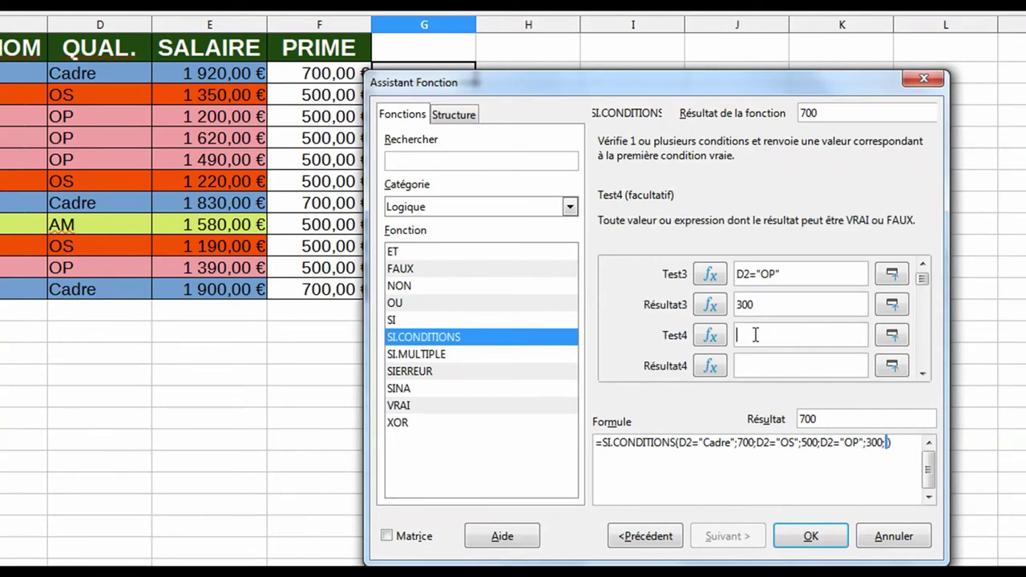
type("D2=")
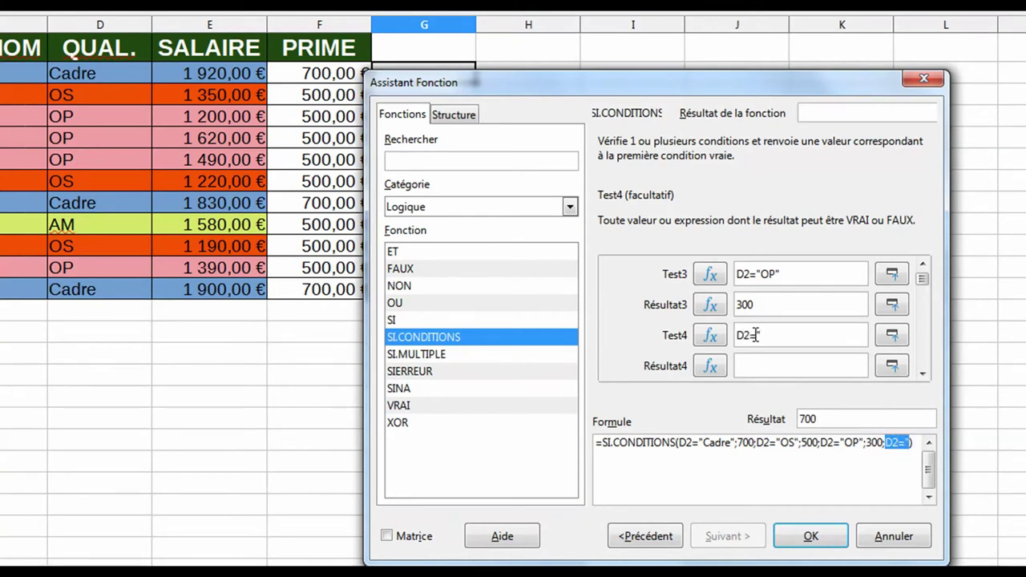
type("AM\"")
left_click(769, 361)
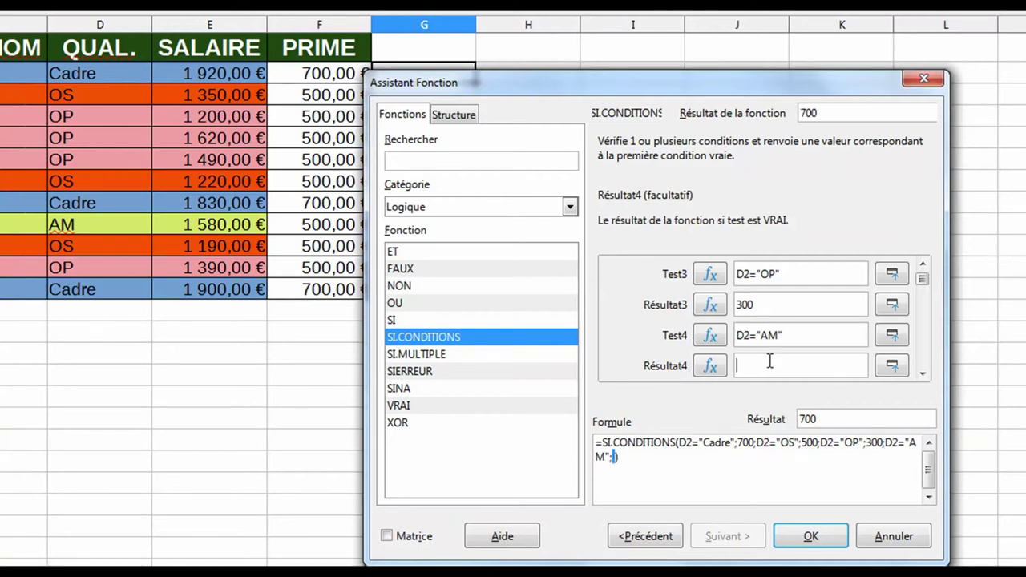
type("200")
- Validate the SI.CONDITIONS formula in G2 and fill it down column G to G12
left_click(809, 537)
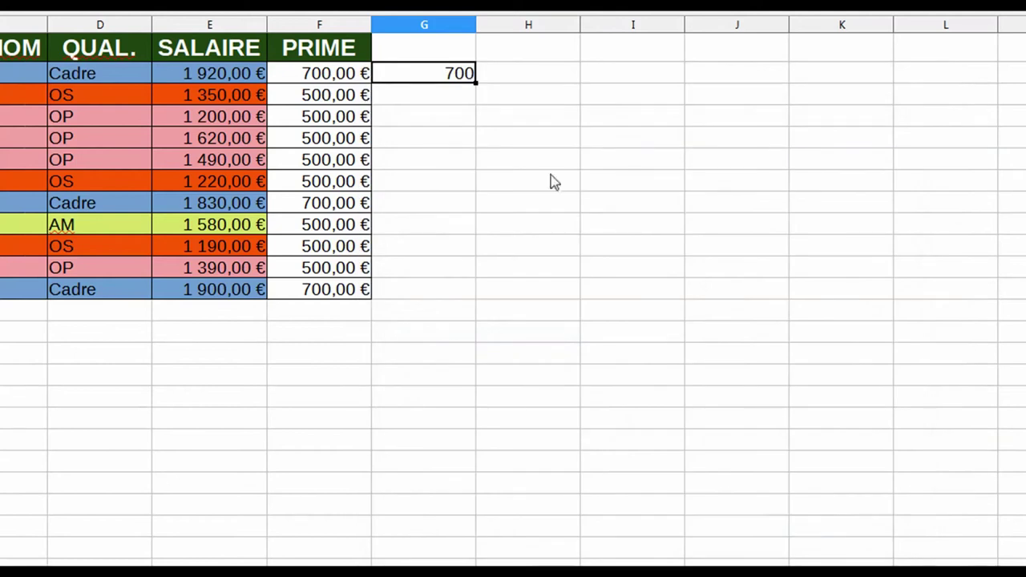
left_click_drag(474, 82, 447, 293)
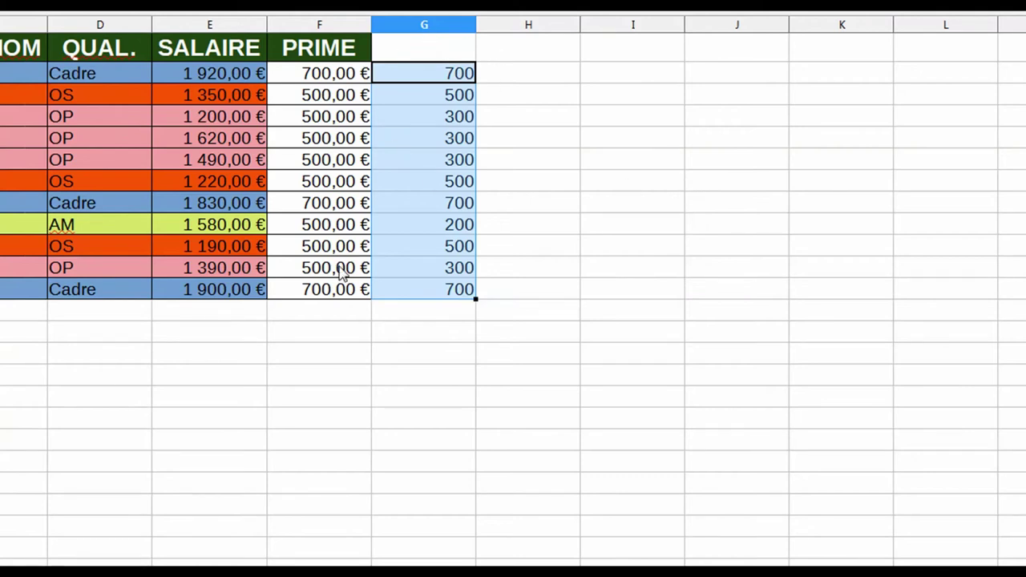
left_click(551, 246)
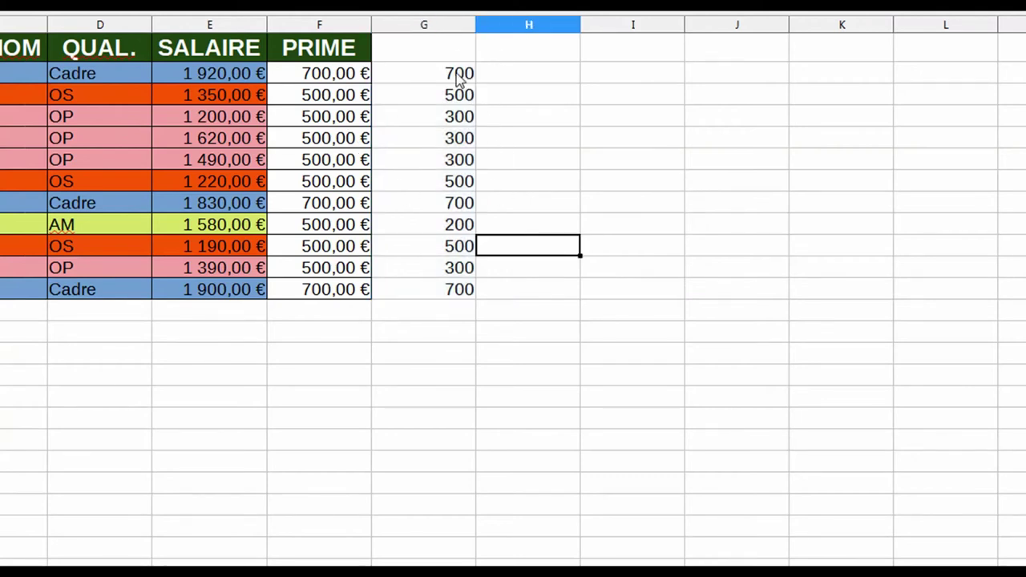
- Clear the SI.CONDITIONS formulas from G2:G12
left_click_drag(462, 80, 449, 293)
key("Delete")
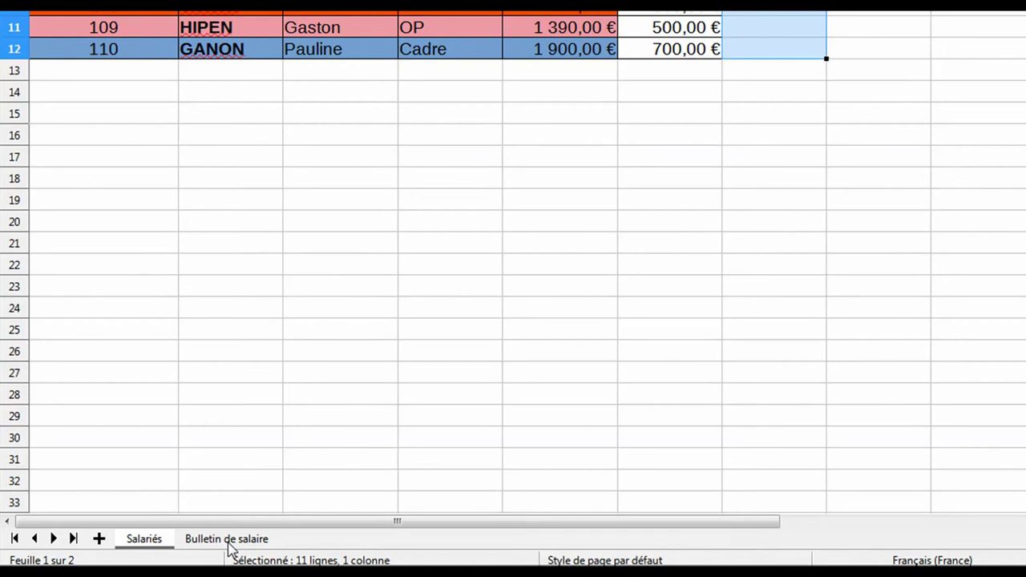
- Open the Bulletin de salaire sheet and enter an employee's number in the Matricule cell B6
left_click(228, 542)
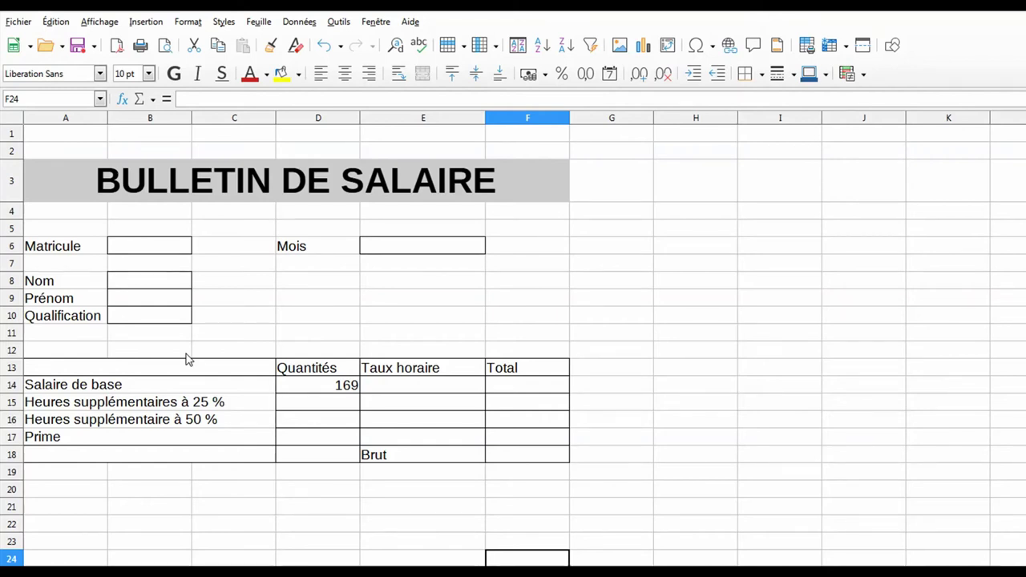
left_click(126, 250)
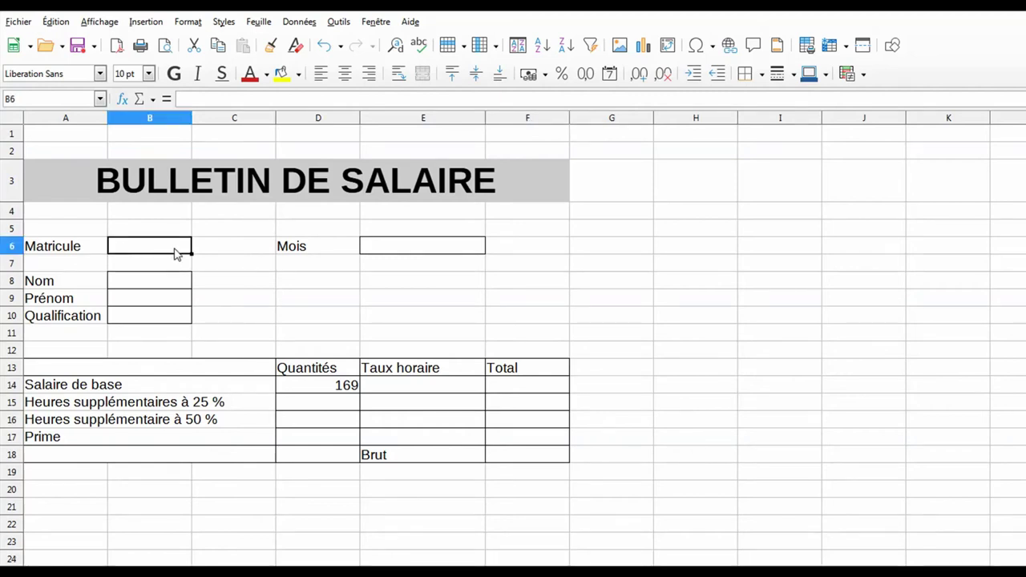
type("103")
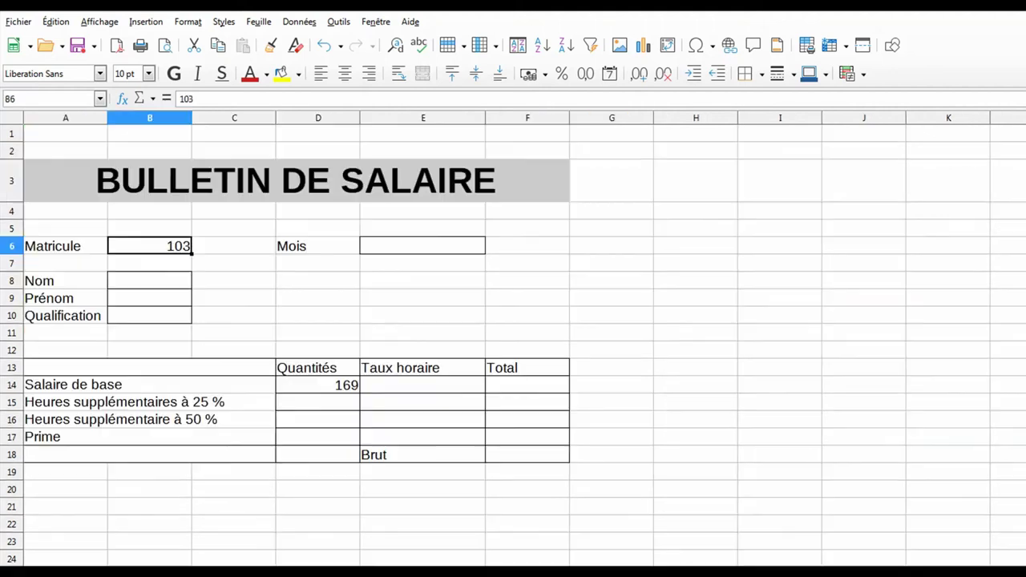
- Start a RECHERCHEV function in the Nom cell B8, finding it by searching the function list for "recher"
left_click(170, 285)
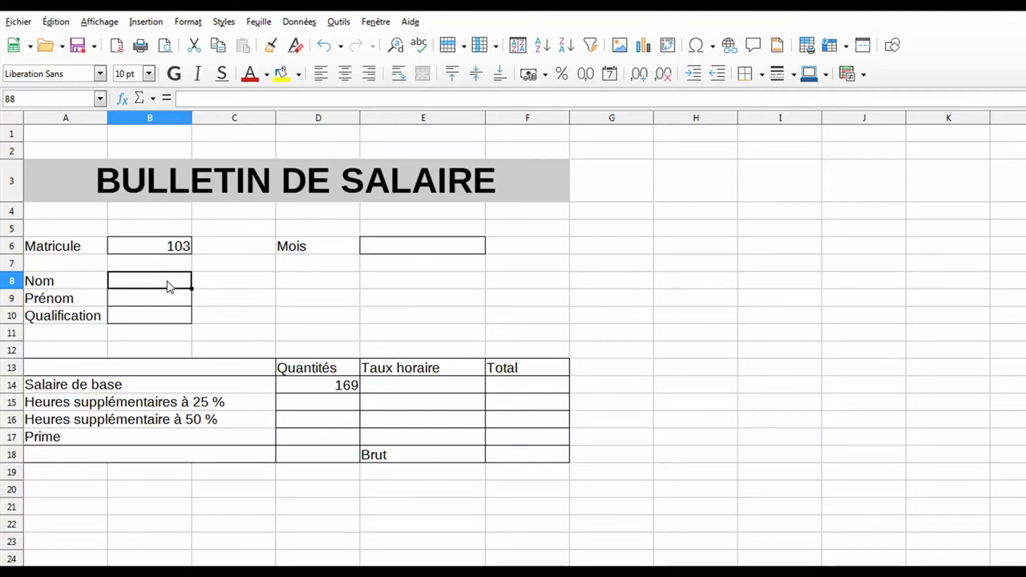
left_click(121, 97)
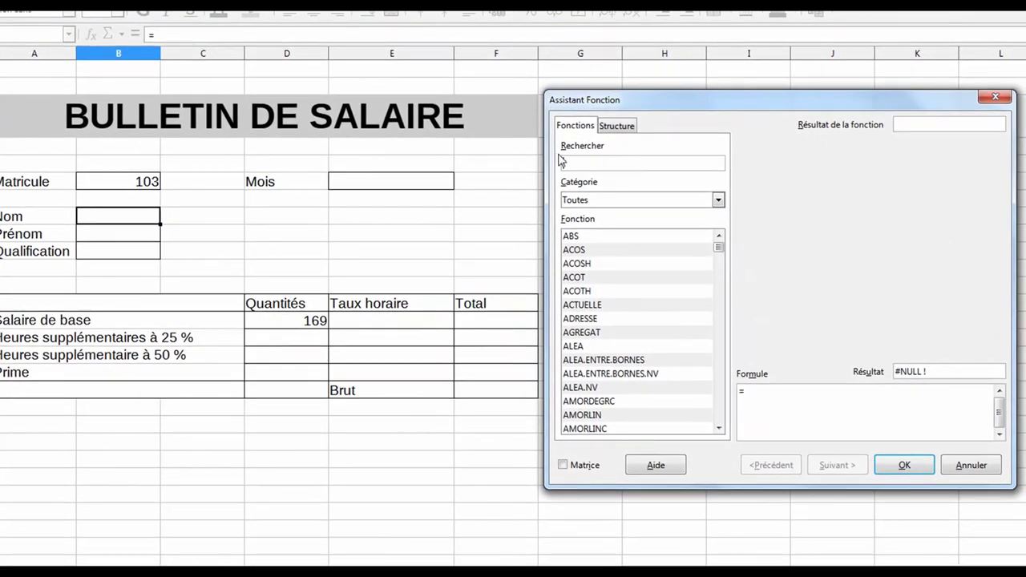
left_click(606, 161)
type("recher")
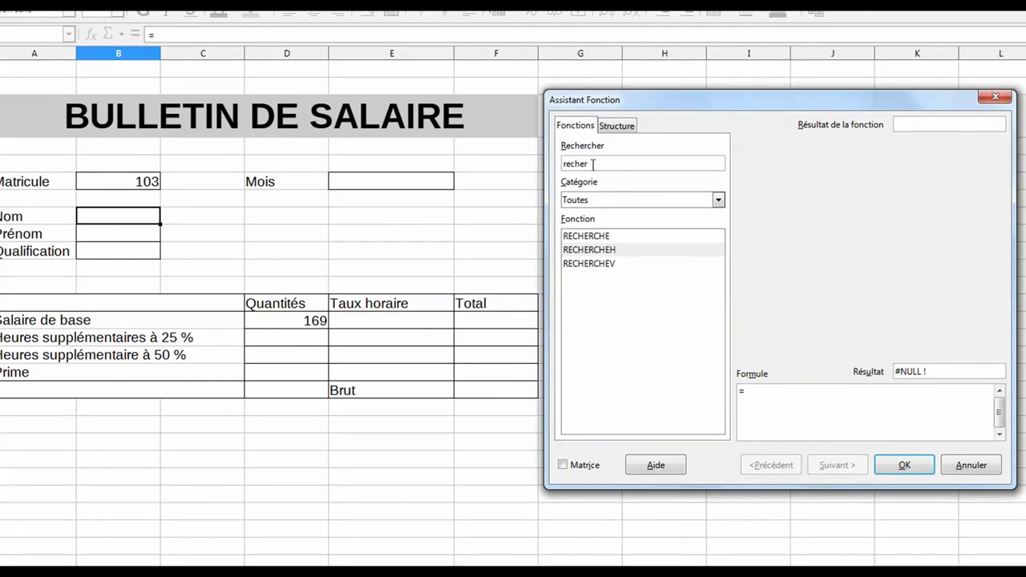
left_click(603, 264)
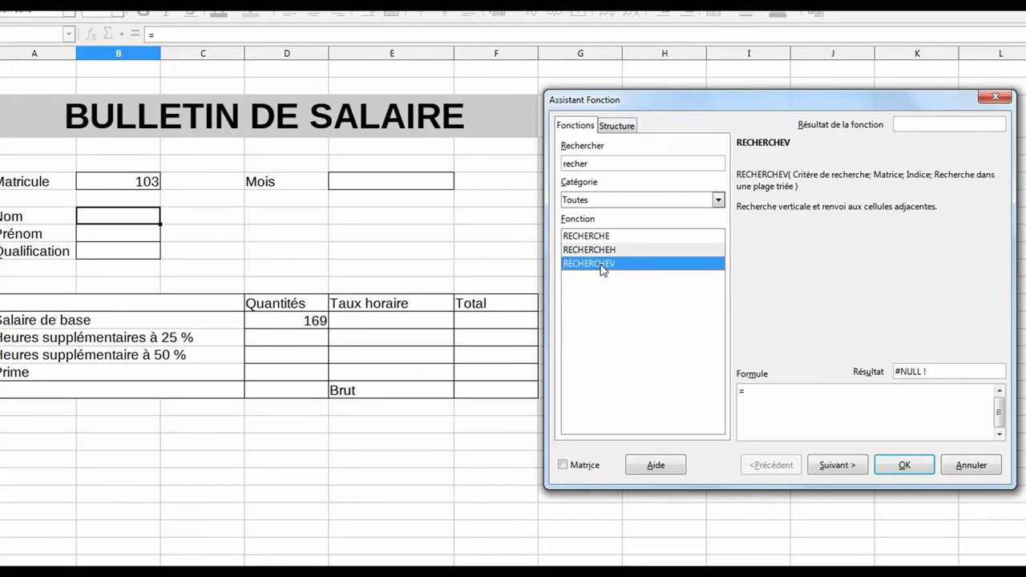
left_click(837, 464)
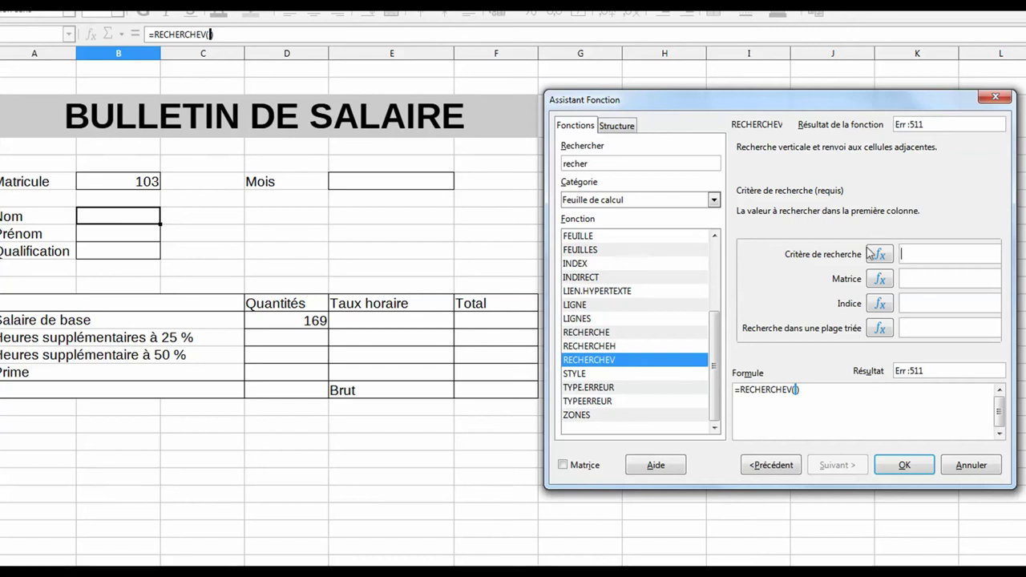
- Set B6 as the RECHERCHEV search criterion and the range $Salariés.A2:F12 as its matrix
left_click(907, 253)
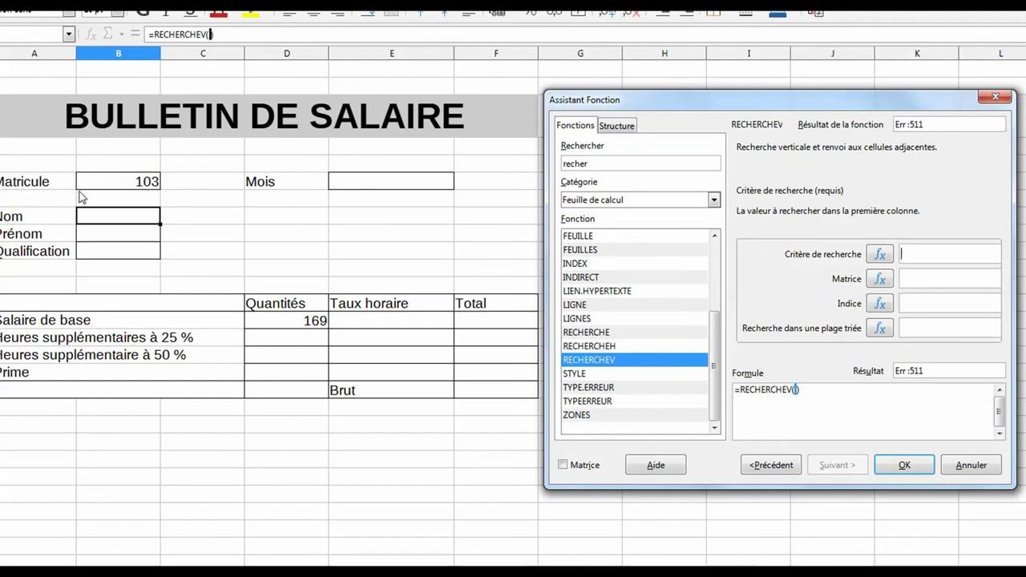
left_click(134, 186)
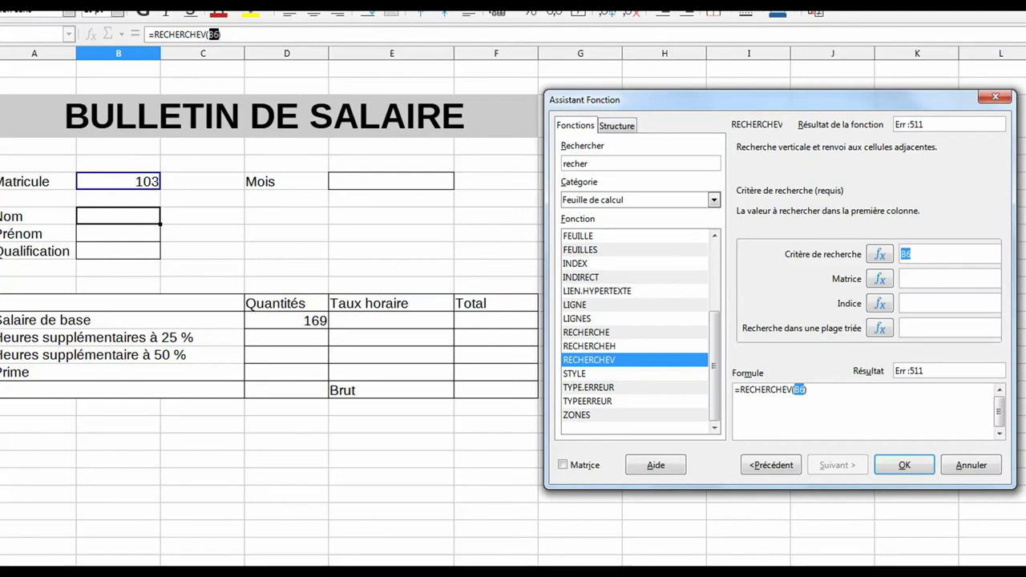
key("ctrl+Page_Down")
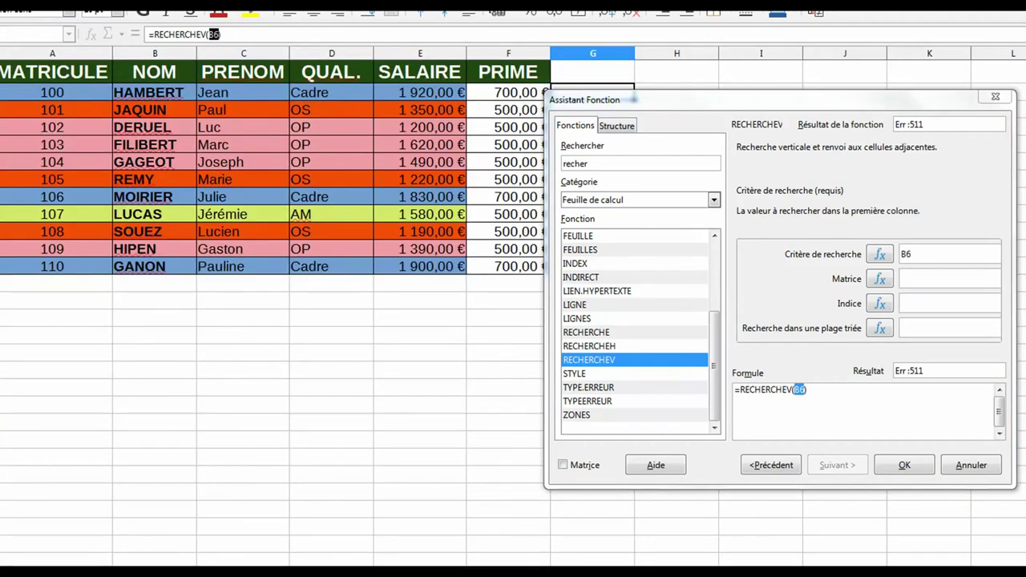
left_click(920, 280)
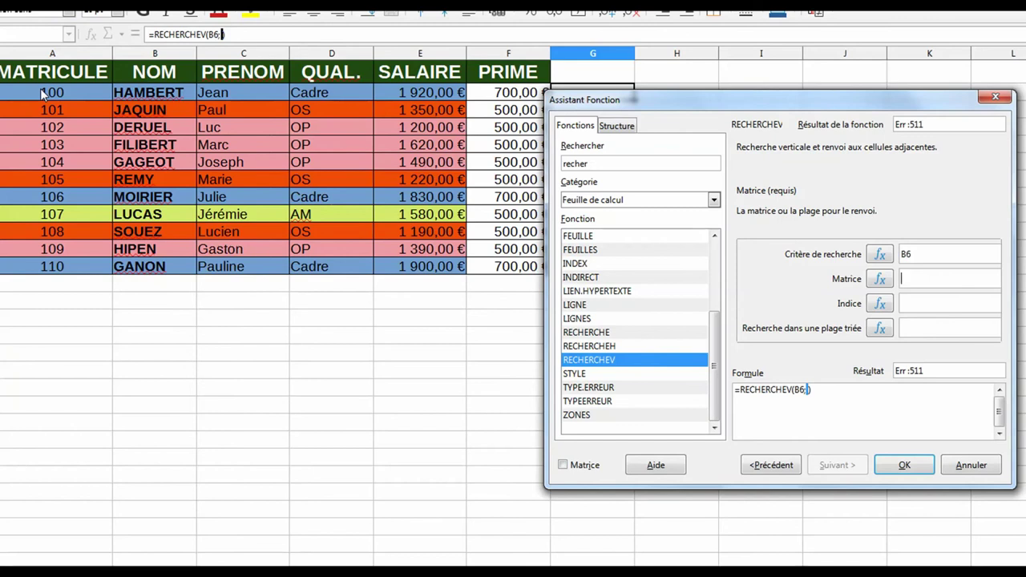
left_click_drag(40, 88, 505, 267)
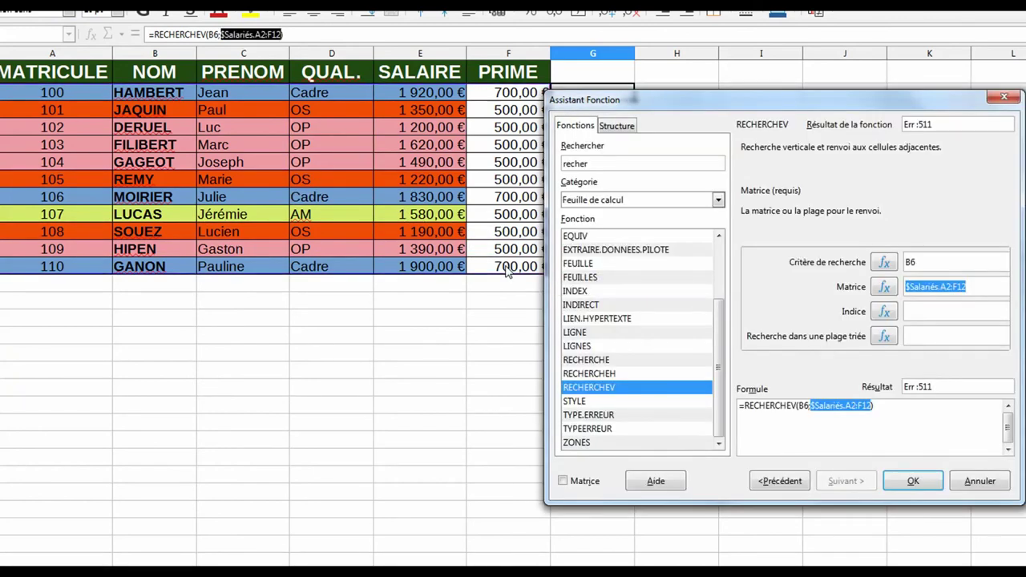
- Set the RECHERCHEV column index to 2 and validate the formula
left_click(915, 311)
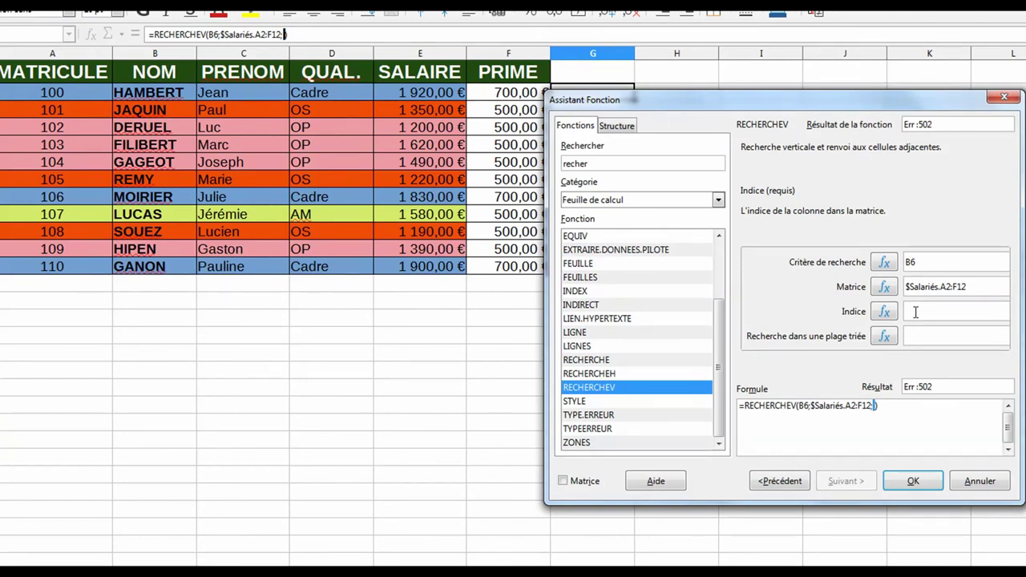
type("2")
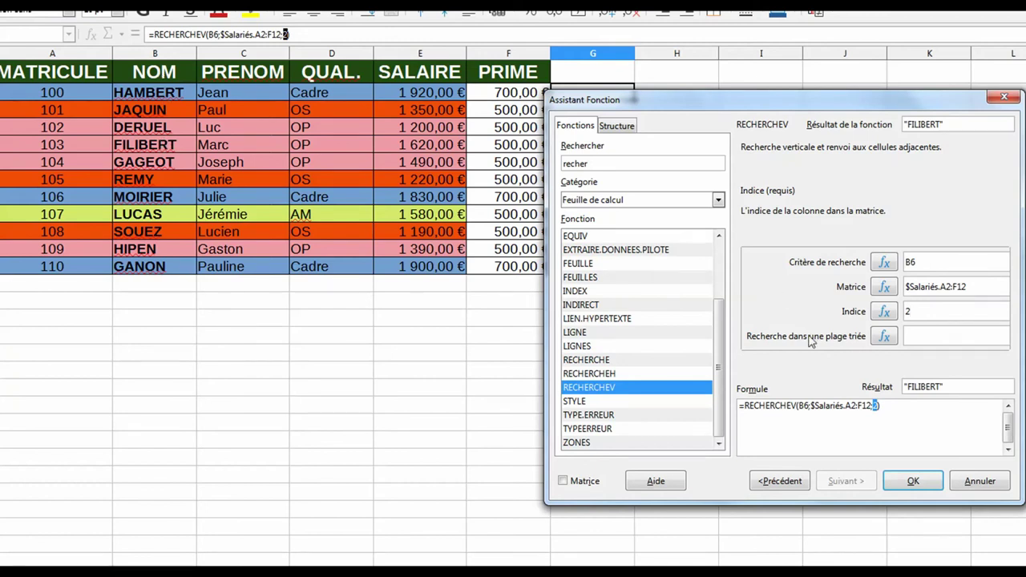
left_click(913, 481)
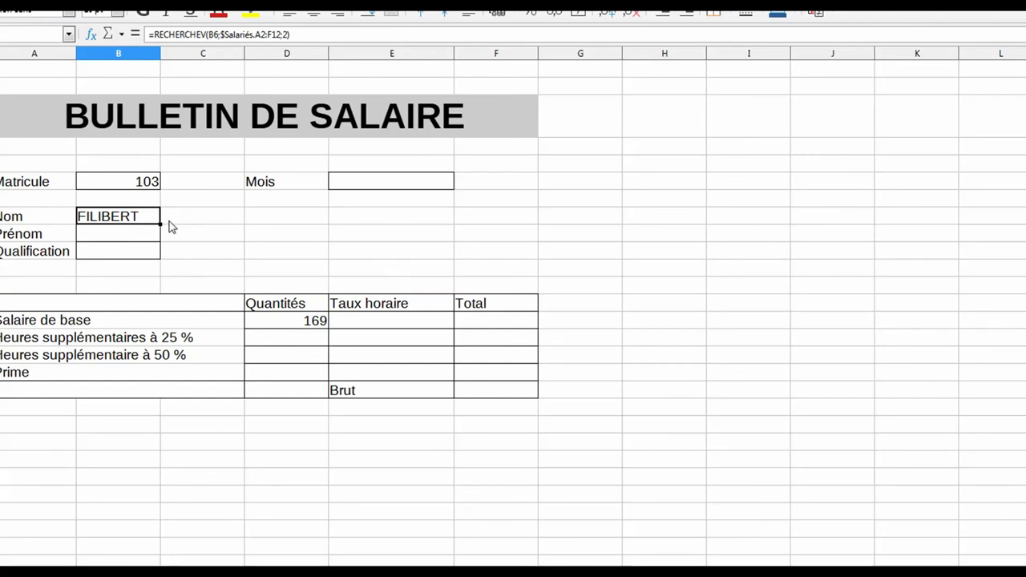
left_click(131, 238)
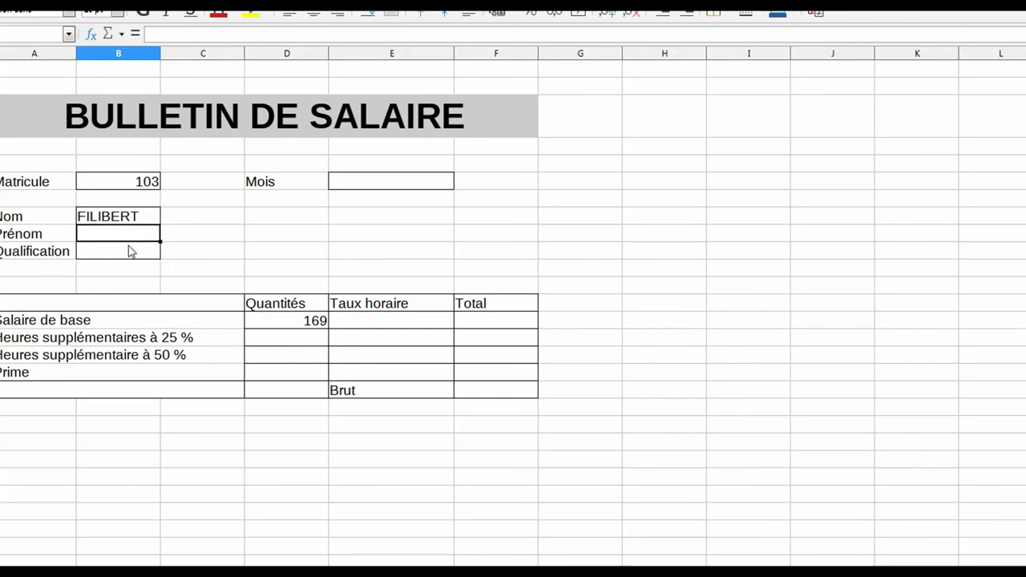
left_click(130, 255)
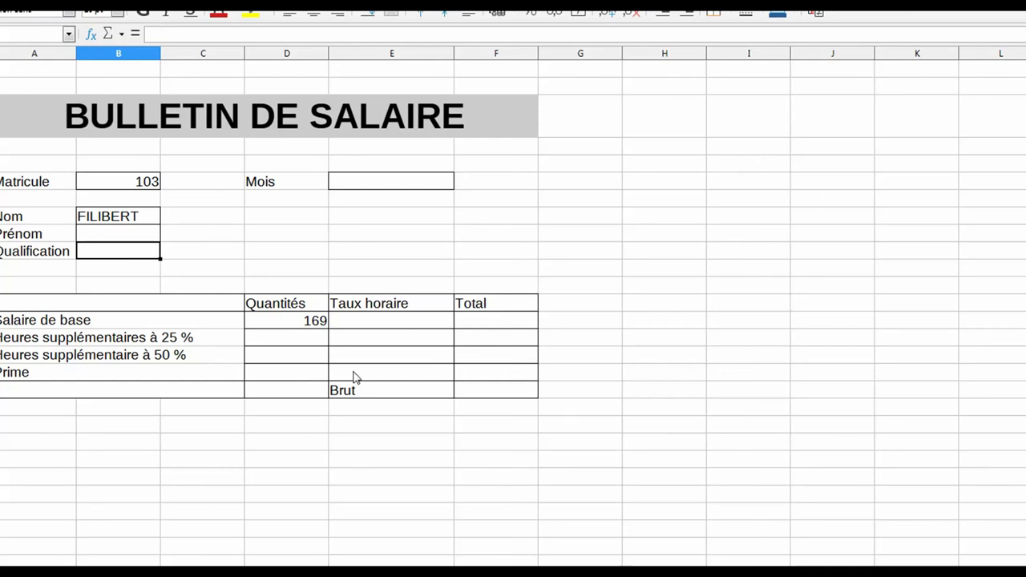
left_click(122, 238)
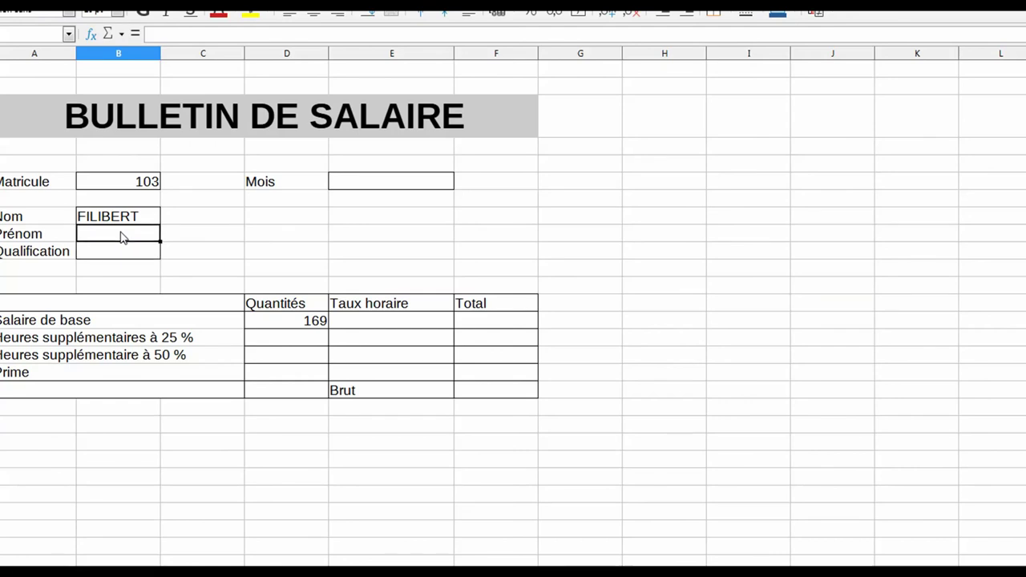
left_click(119, 254)
left_click(119, 238)
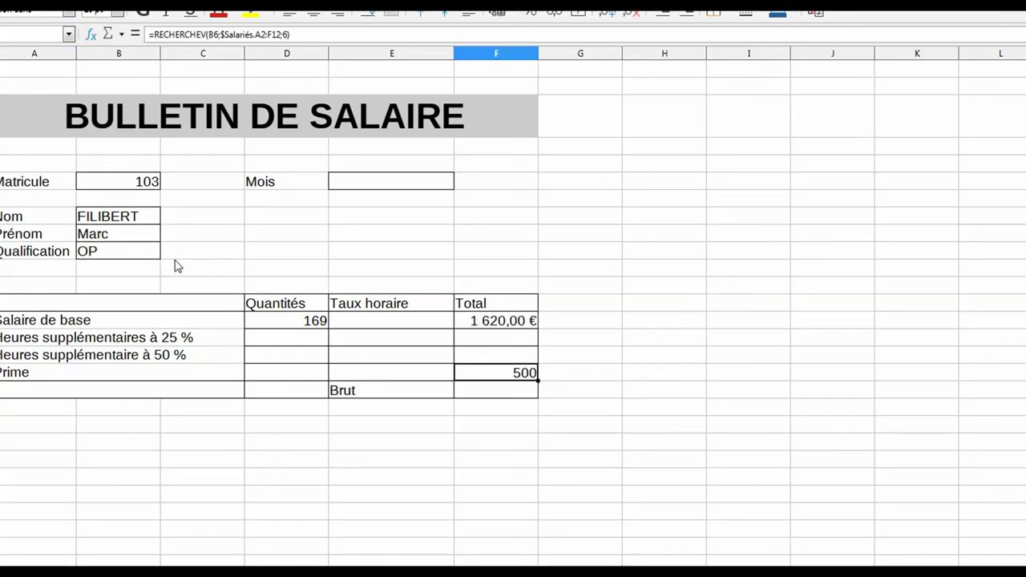
- Test the payslip lookups by entering three different employee numbers one after another in the Matricule cell B6
left_click(134, 188)
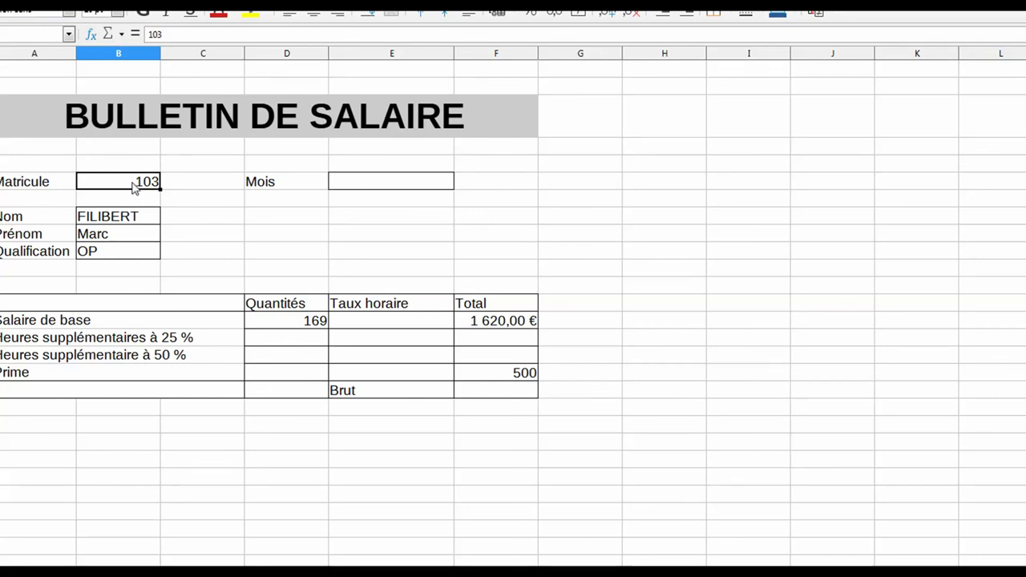
type("100")
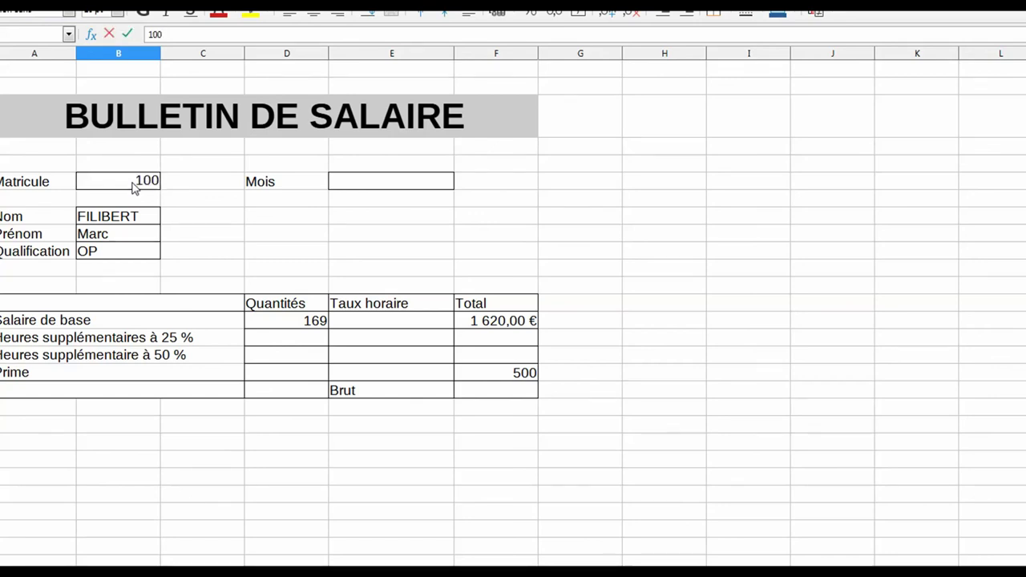
left_click(202, 233)
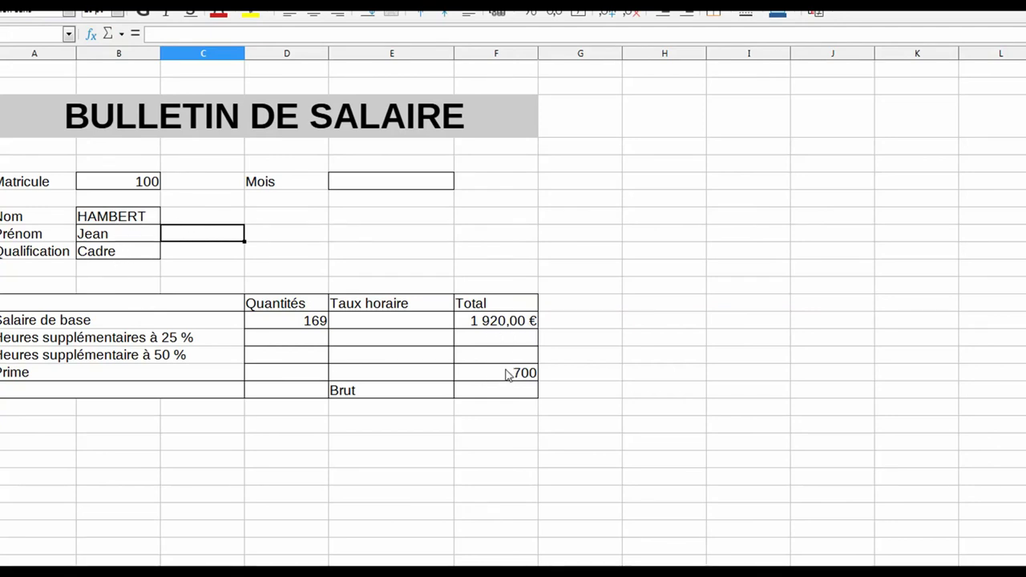
double_click(137, 180)
double_click(138, 180)
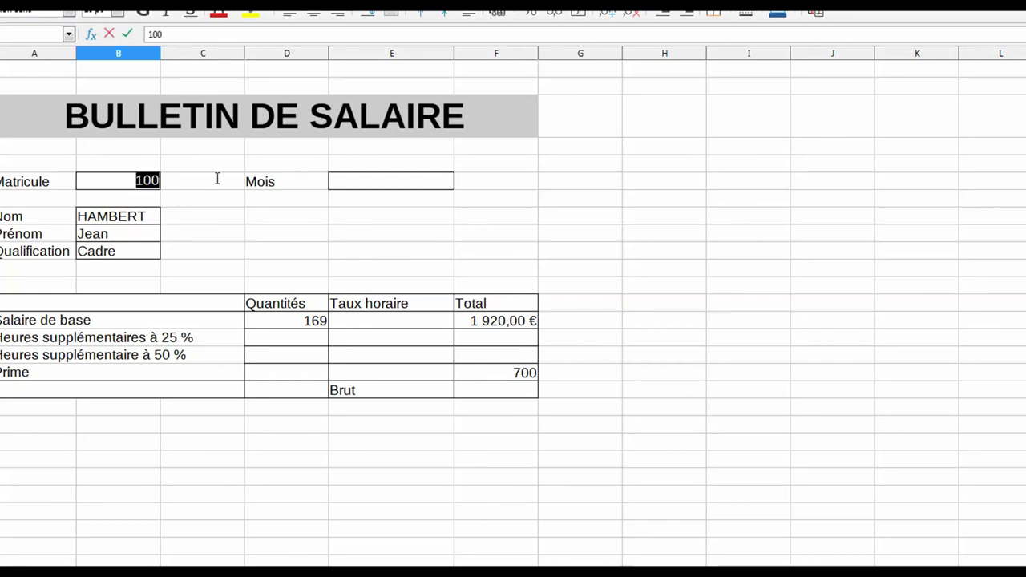
type("108")
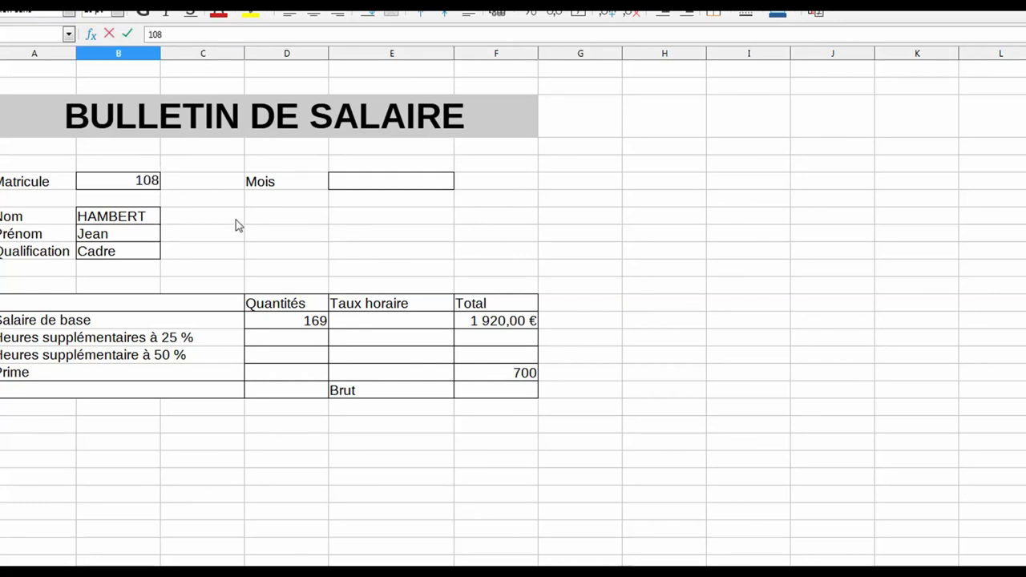
left_click(238, 249)
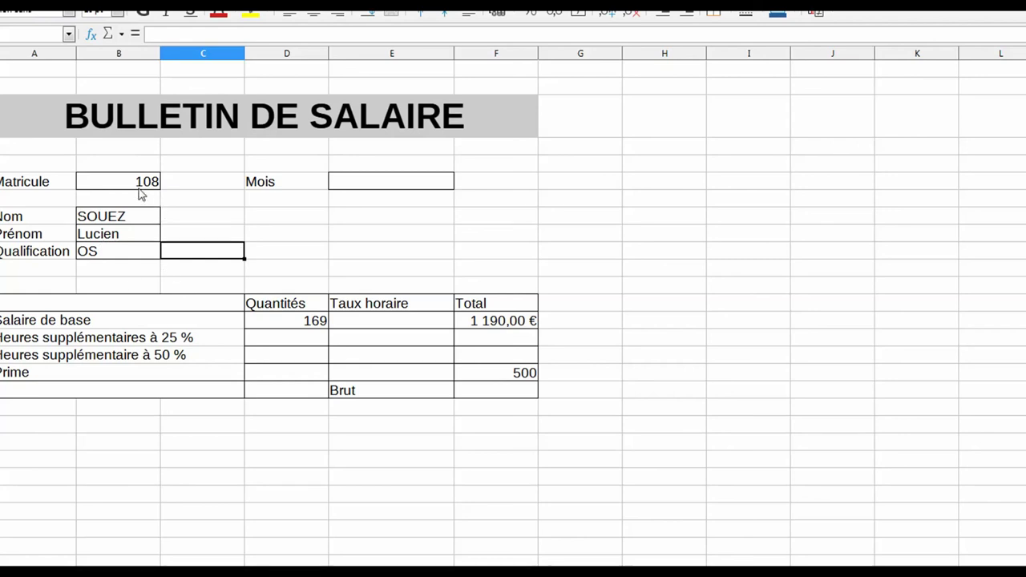
double_click(137, 179)
left_click_drag(134, 181, 192, 184)
type("102")
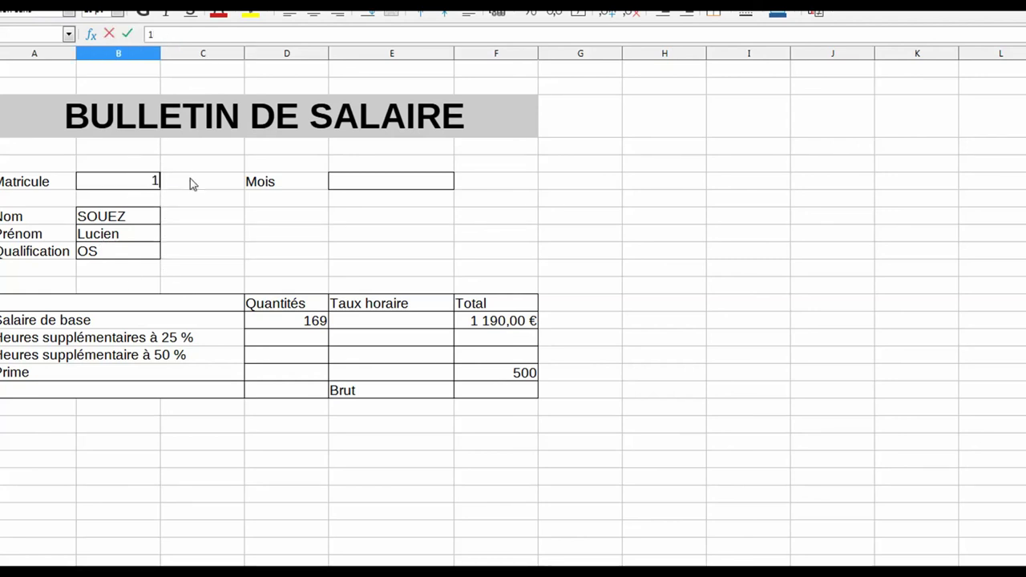
left_click(227, 271)
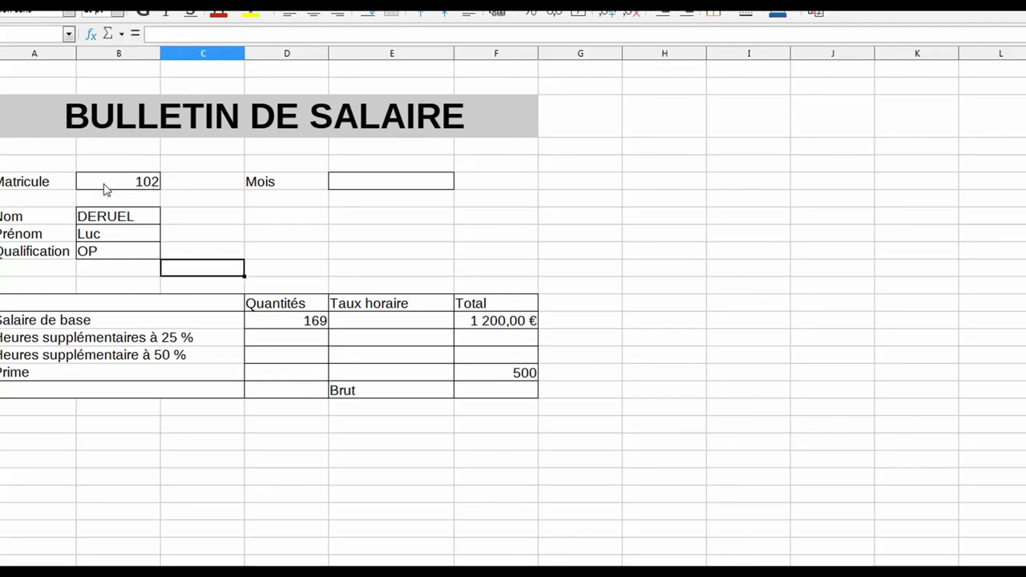